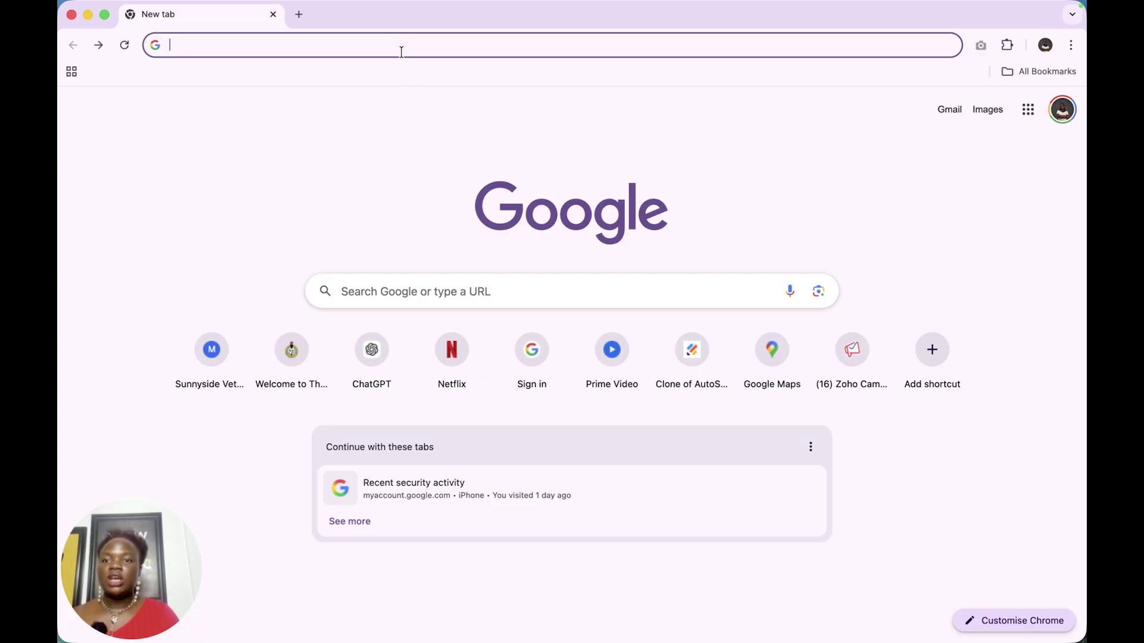
# Open the HubSpot website and look through its homepage down to the footer.
pyautogui.write('h')
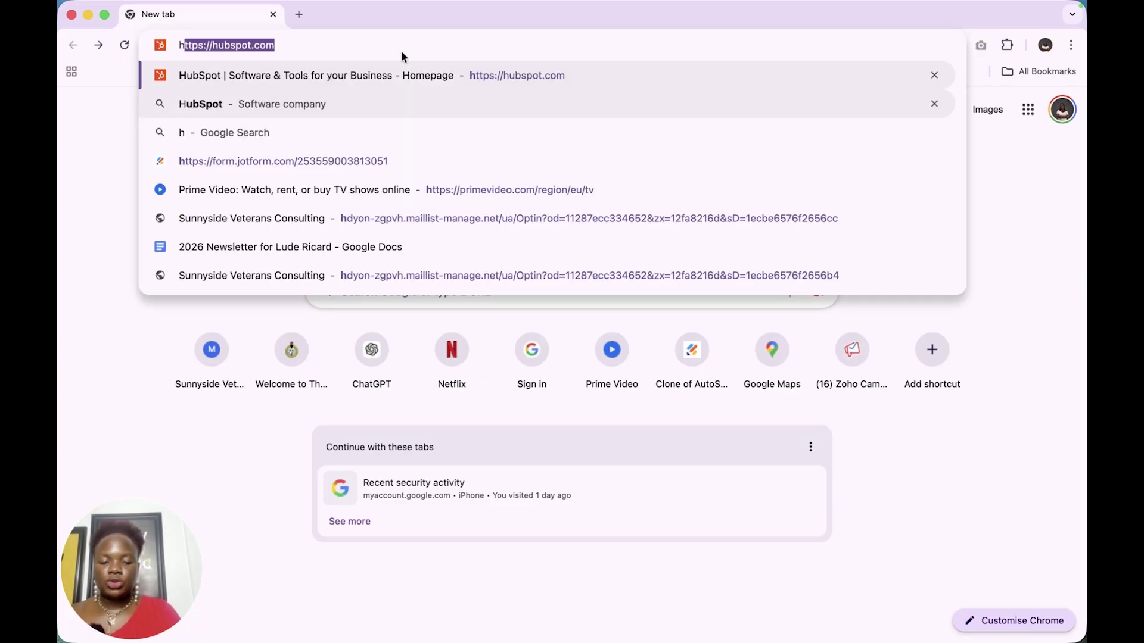
pyautogui.write('ubspot')
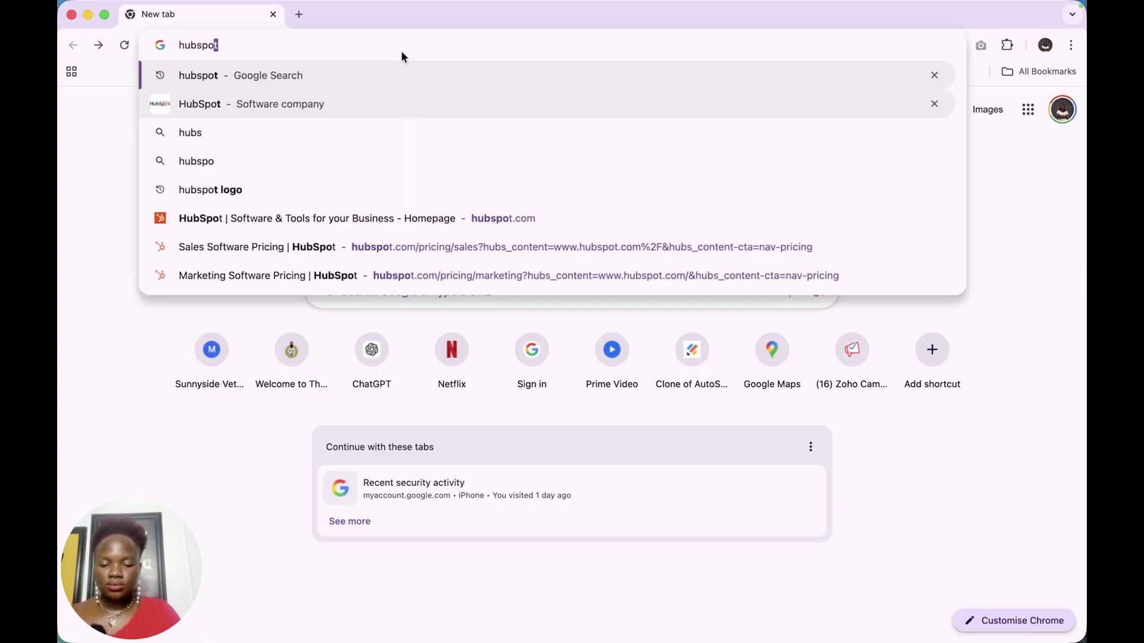
pyautogui.press('Return')
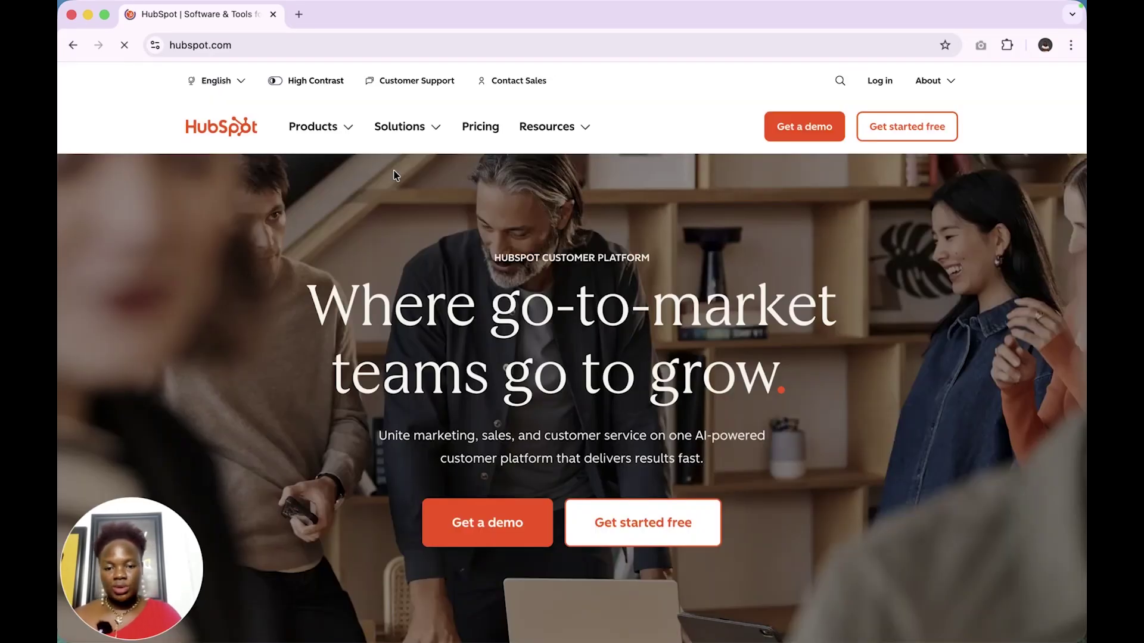
pyautogui.scroll(-15, 685, 425)
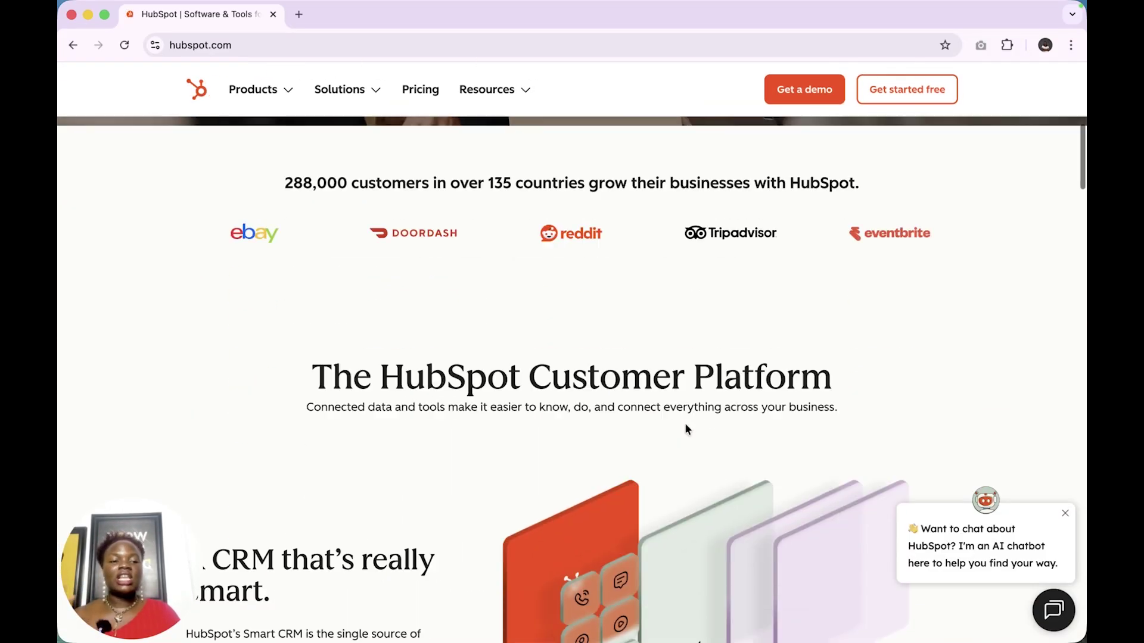
pyautogui.scroll(-20, 685, 426)
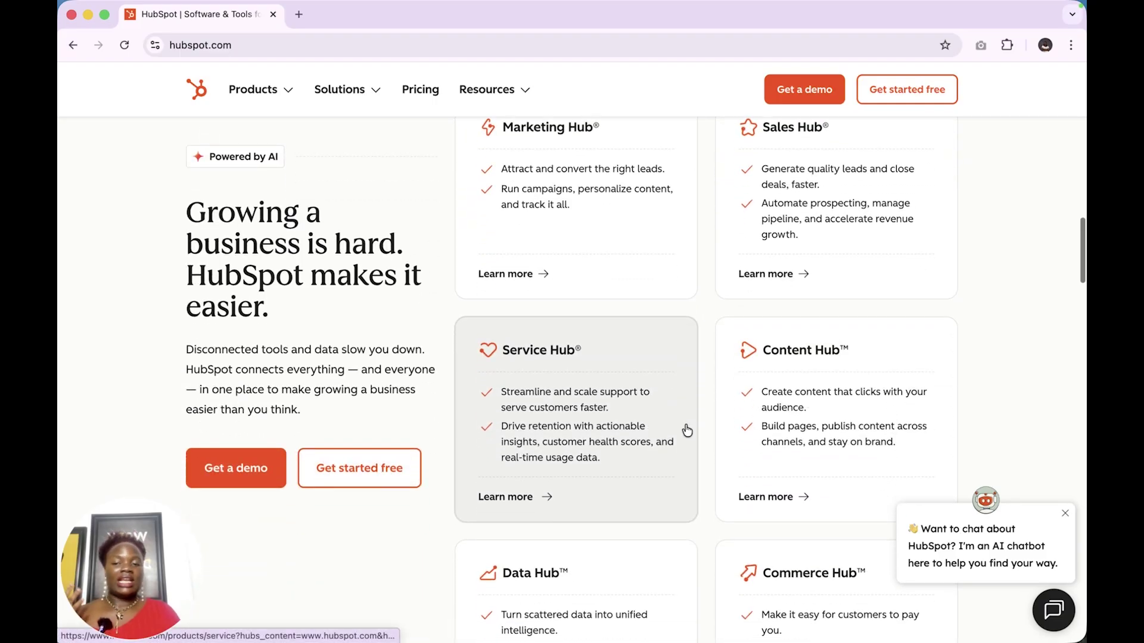
pyautogui.scroll(-20, 684, 423)
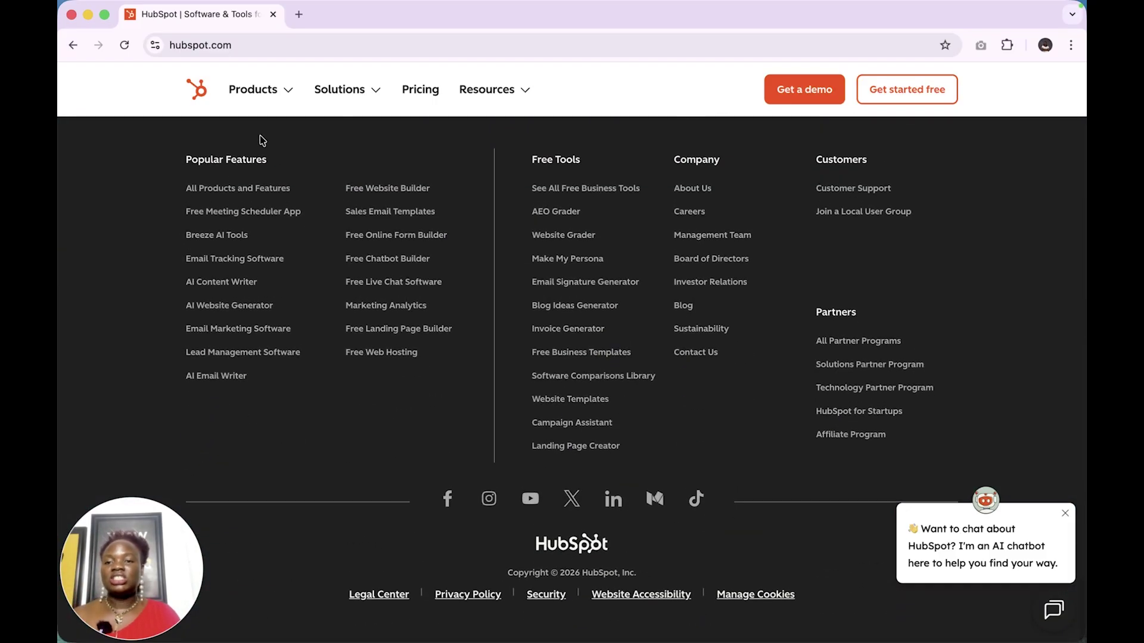
# Open HubSpot's pricing page and bring the Marketing Hub plans into view.
pyautogui.click(271, 97)
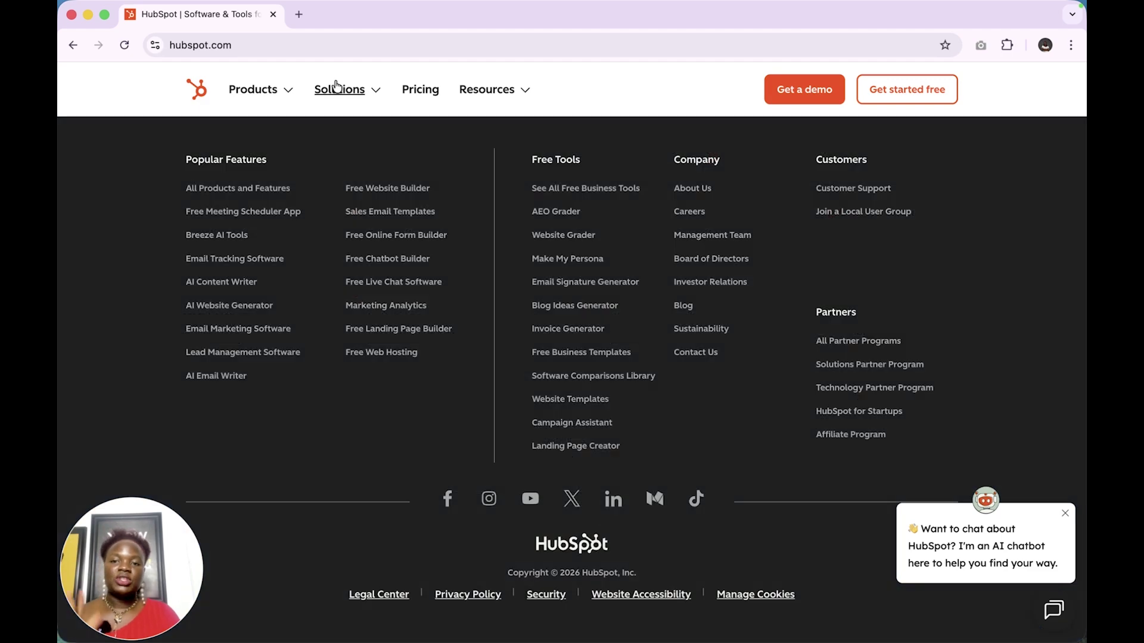
pyautogui.click(341, 93)
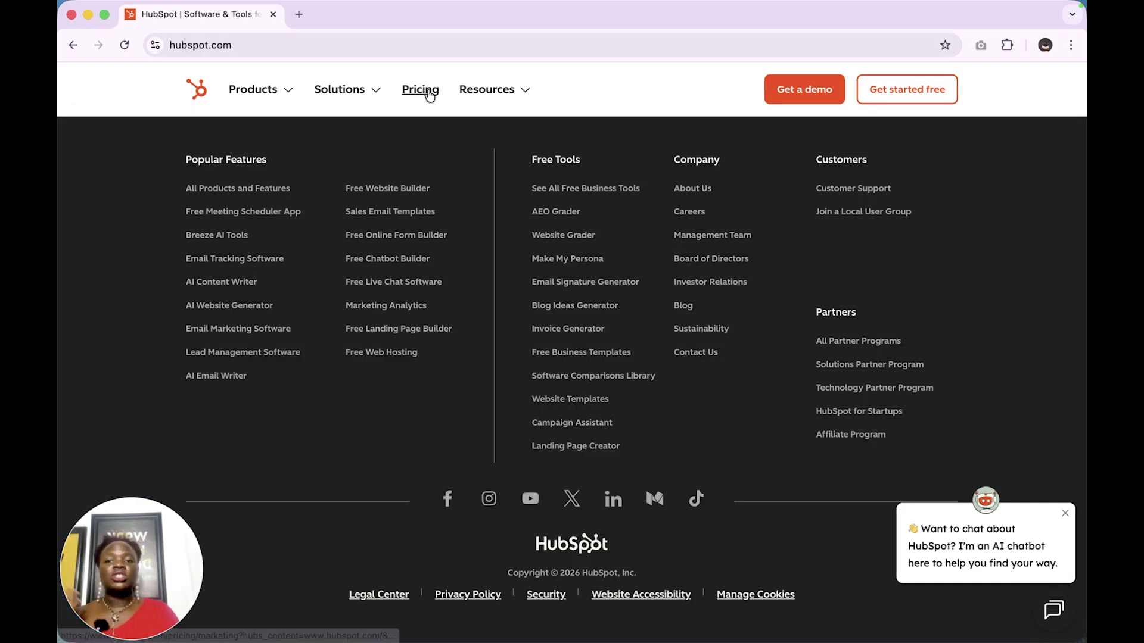
pyautogui.click(426, 92)
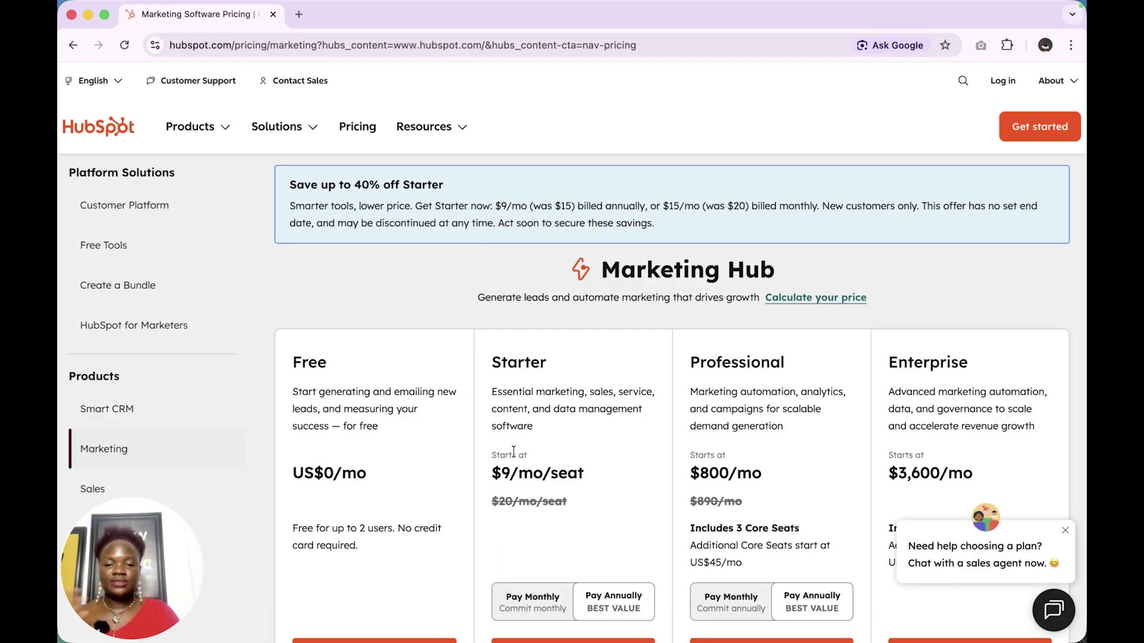
pyautogui.scroll(-2, 513, 451)
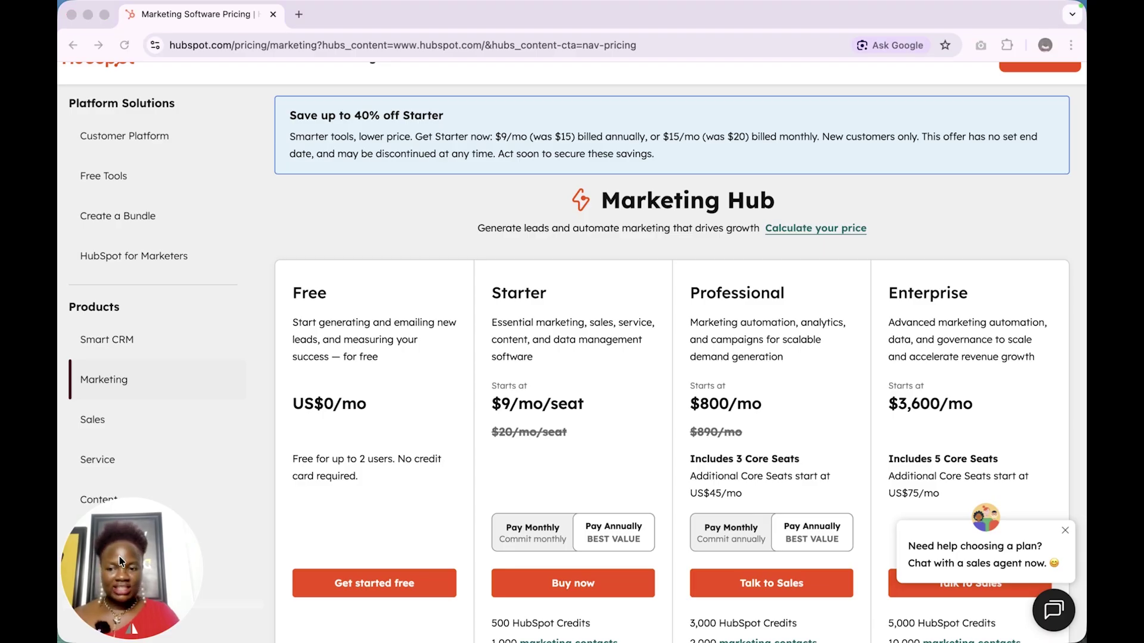
pyautogui.moveTo(119, 560); pyautogui.dragTo(1051, 22)
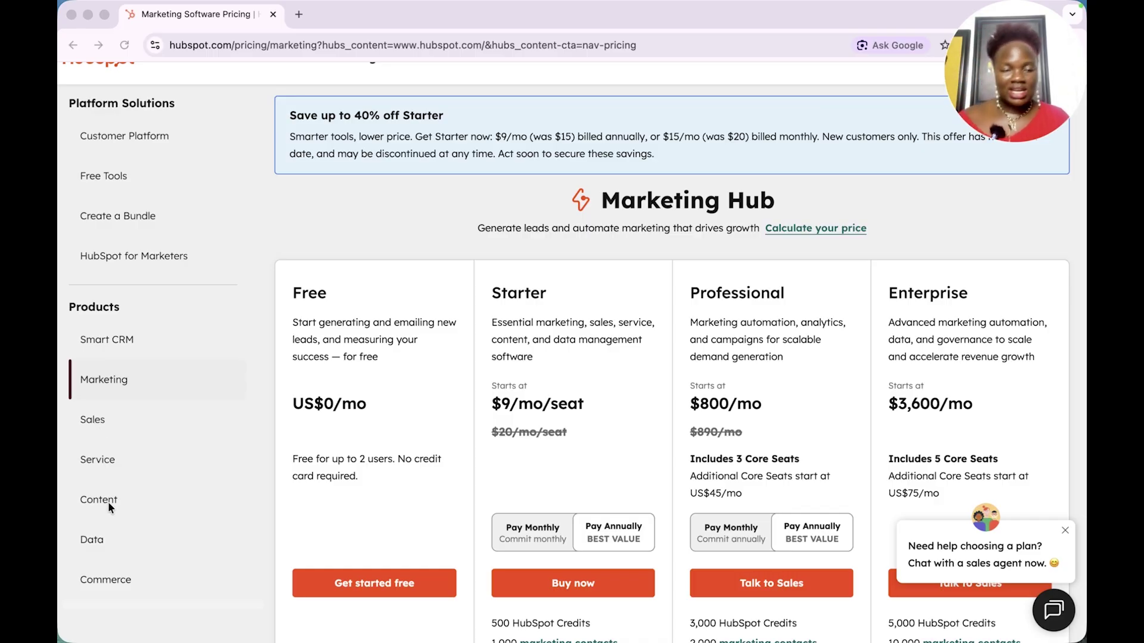
# Open the Sales product pricing and review the features included in each plan.
pyautogui.click(98, 430)
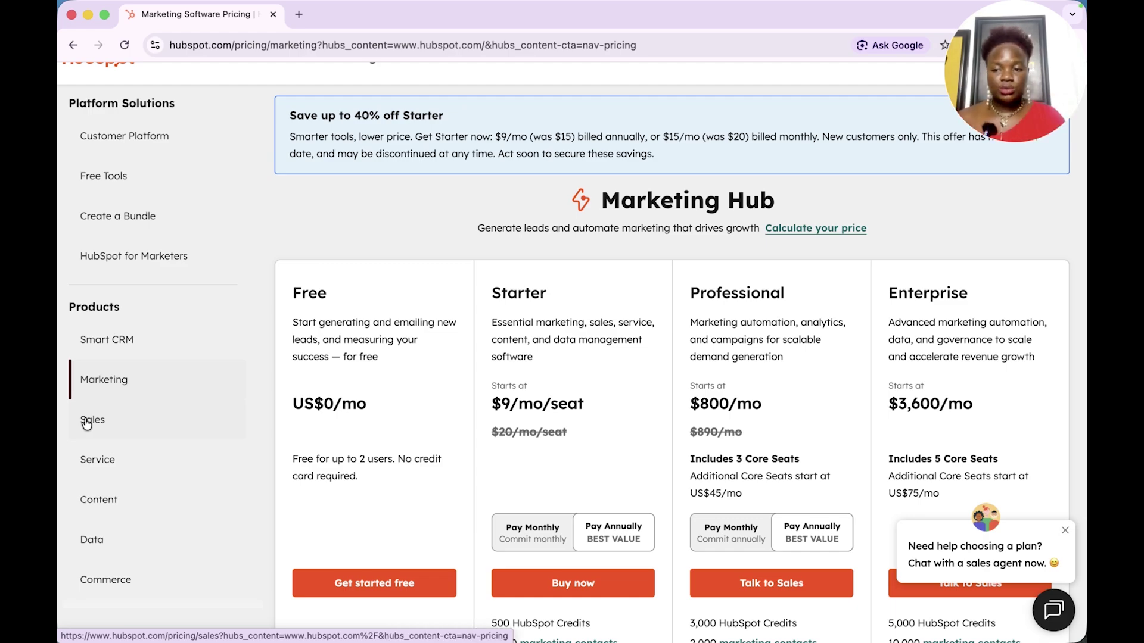
pyautogui.click(87, 424)
pyautogui.scroll(-5, 473, 510)
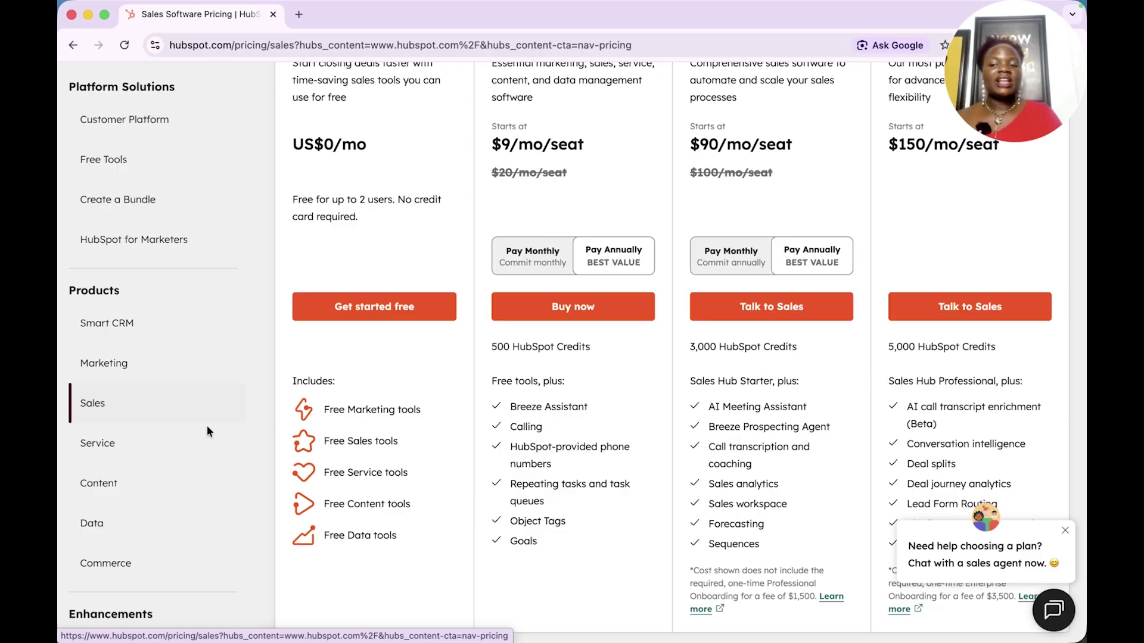
# Open the Service product pricing and examine the prices and included features of each plan.
pyautogui.click(174, 442)
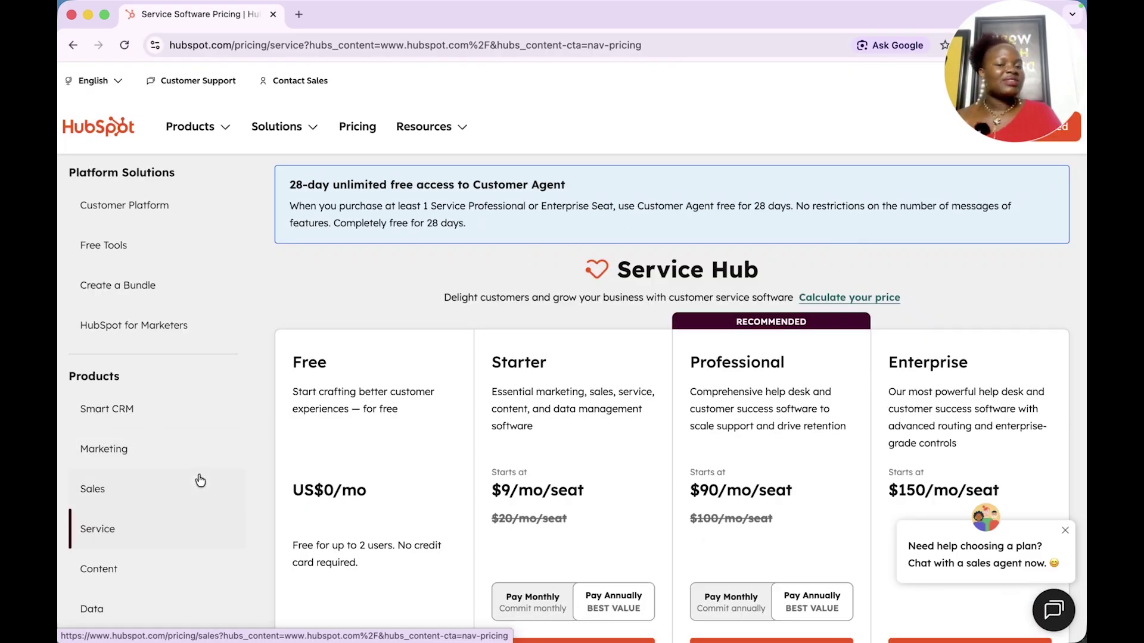
pyautogui.scroll(-5, 638, 512)
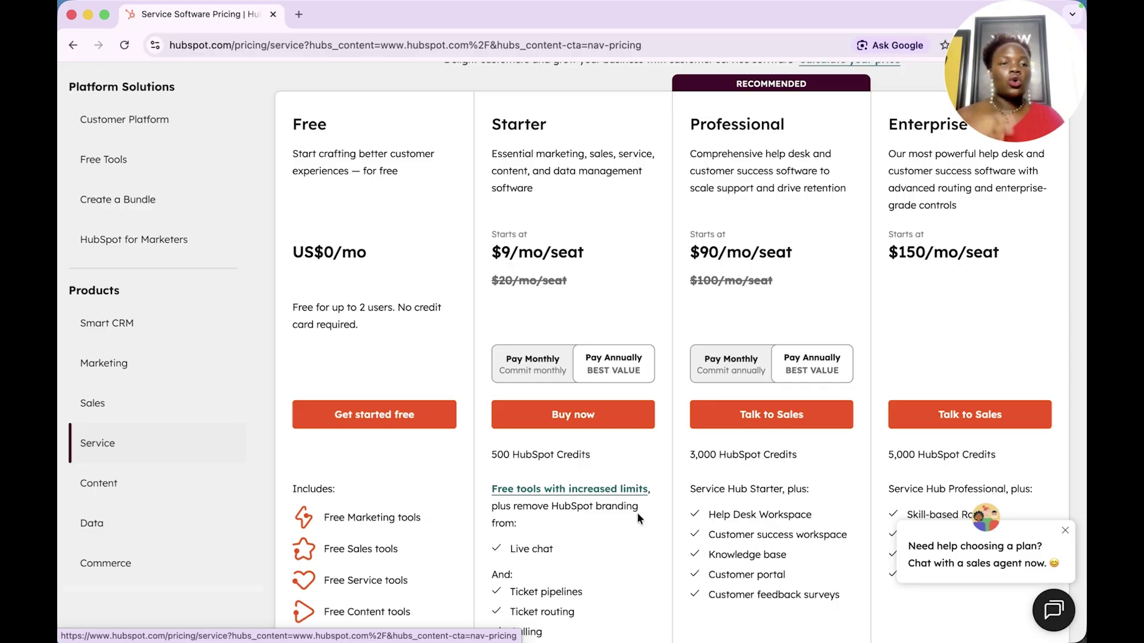
pyautogui.scroll(-3, 638, 512)
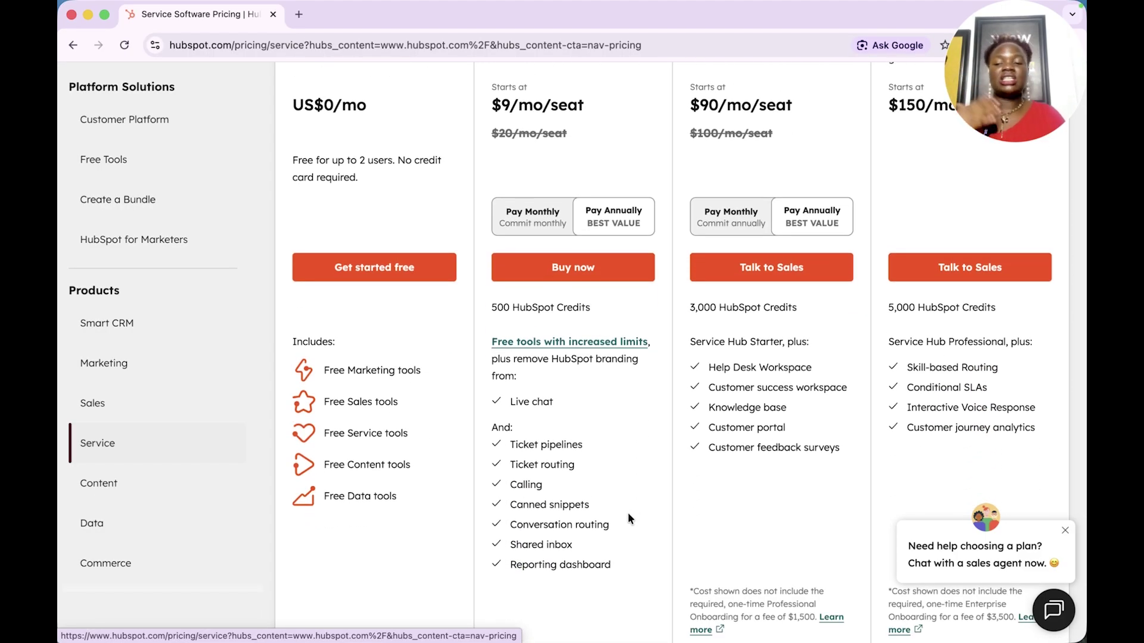
# Open the Content product pricing and compare the prices and features of its plans.
pyautogui.click(111, 492)
pyautogui.scroll(-3, 178, 488)
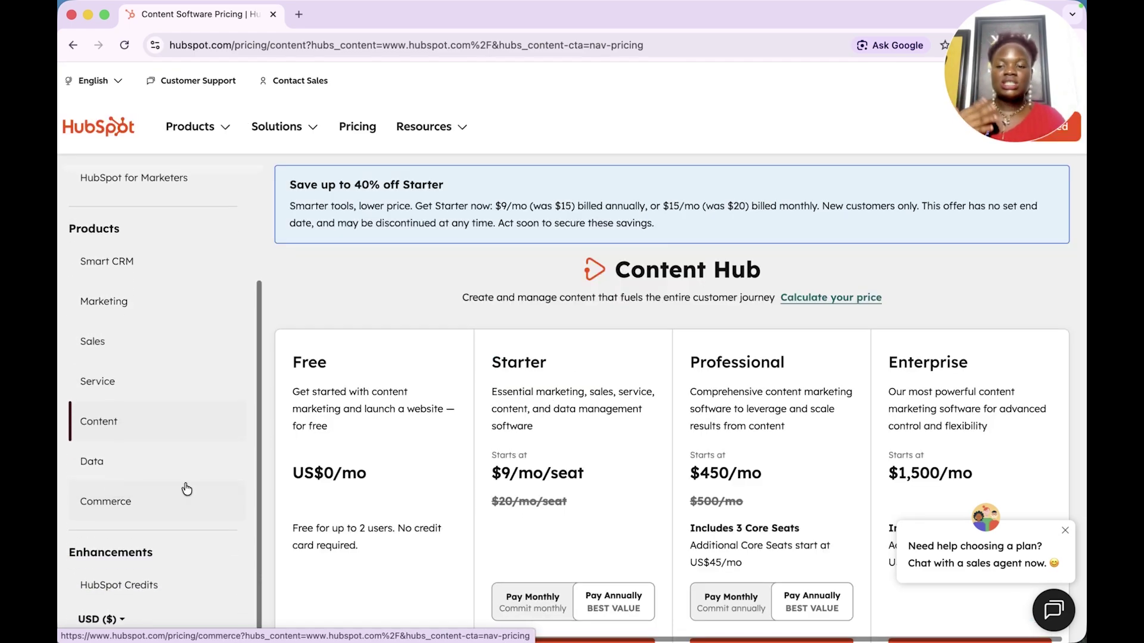
pyautogui.scroll(-5, 330, 508)
pyautogui.scroll(-2, 330, 509)
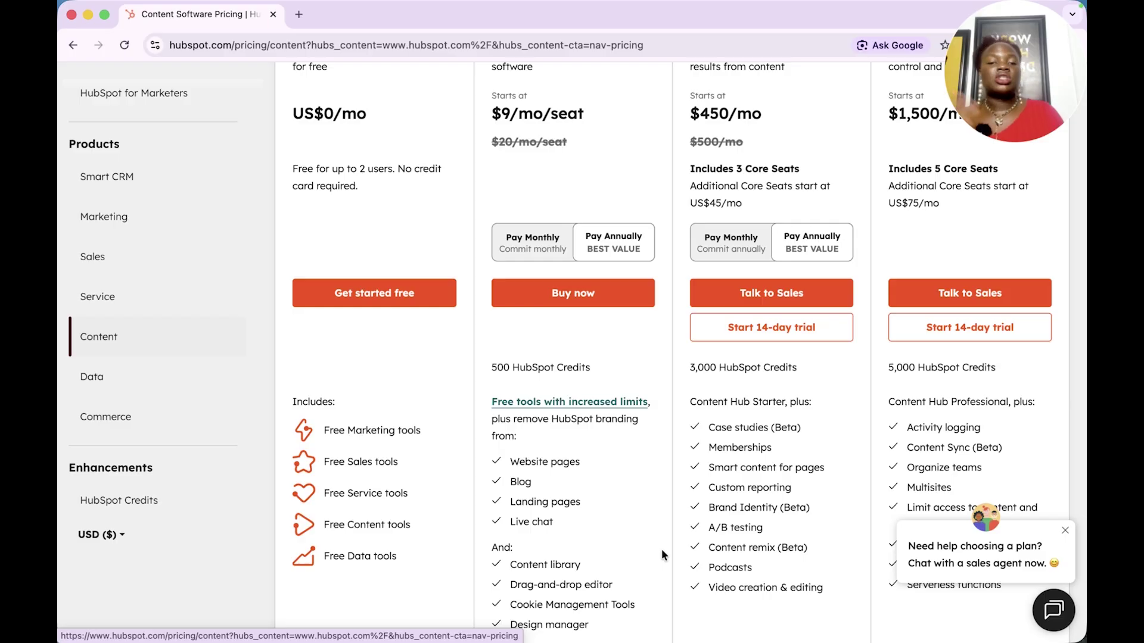
pyautogui.scroll(-1, 661, 548)
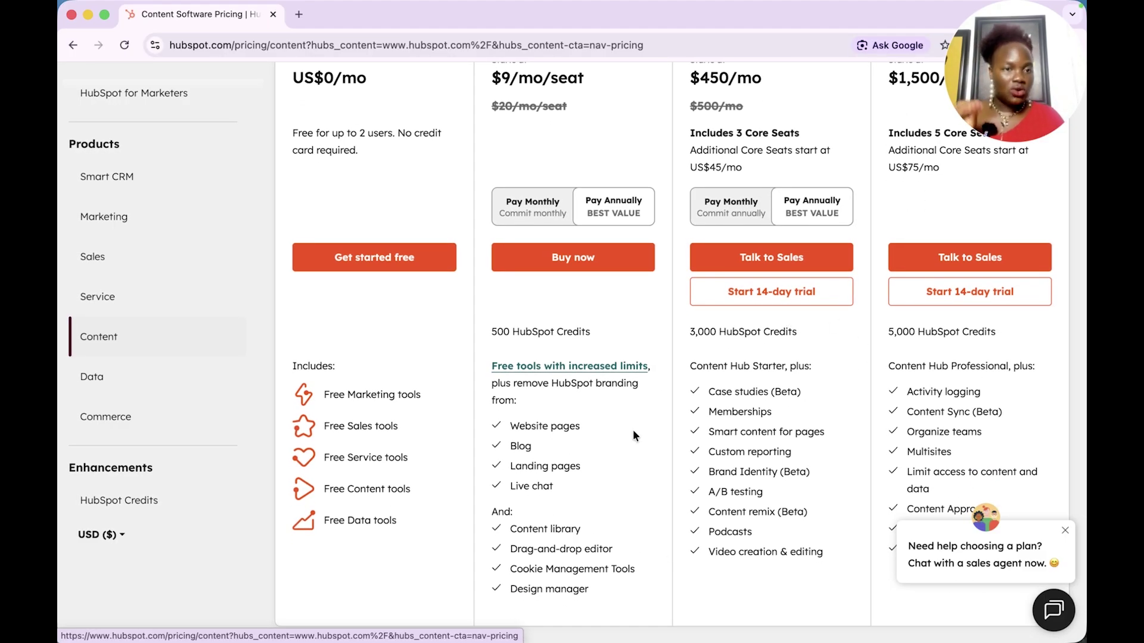
pyautogui.scroll(2, 633, 430)
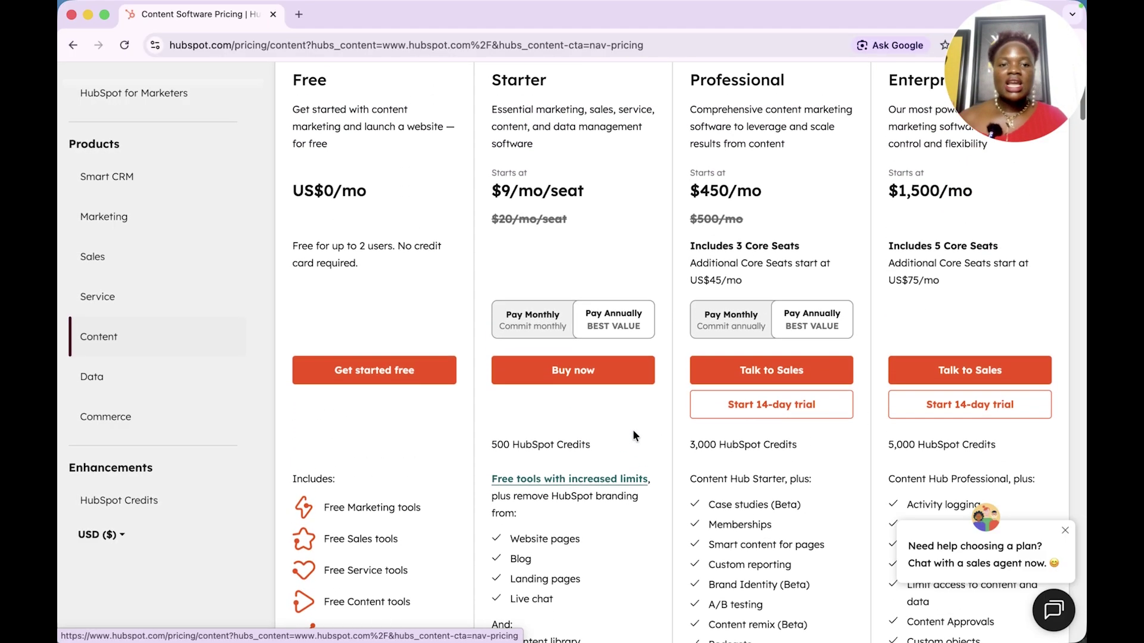
# View the Data product pricing and the Commerce pricing, examining the features of the Commerce Professional and Enterprise plans.
pyautogui.click(99, 388)
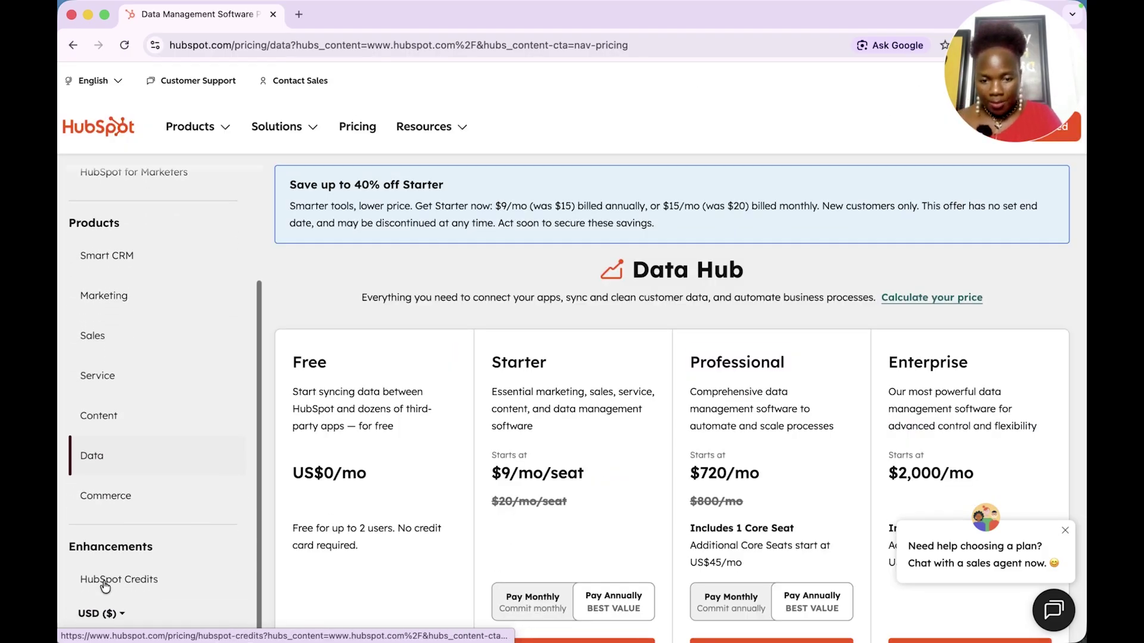
pyautogui.click(116, 502)
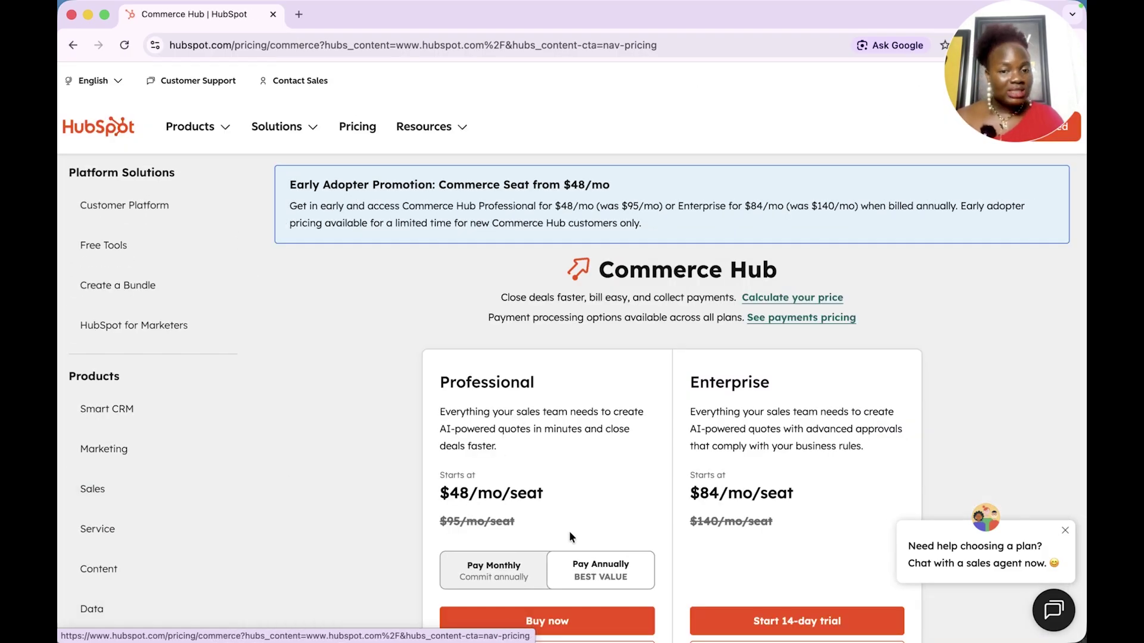
pyautogui.scroll(-3, 570, 535)
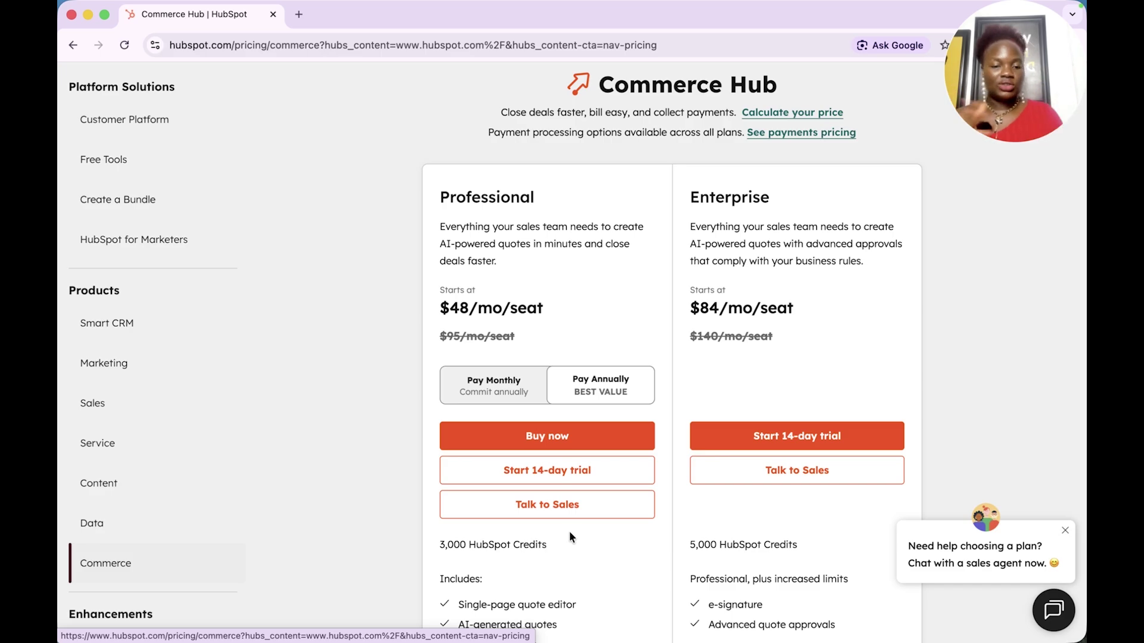
pyautogui.scroll(-4, 570, 536)
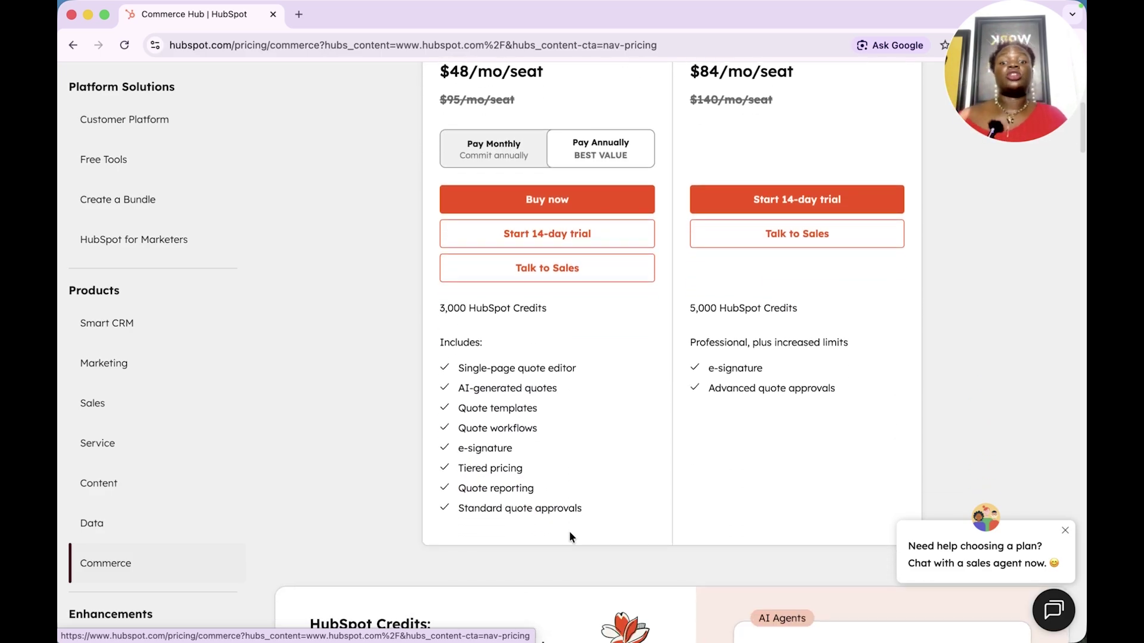
pyautogui.scroll(-1, 570, 537)
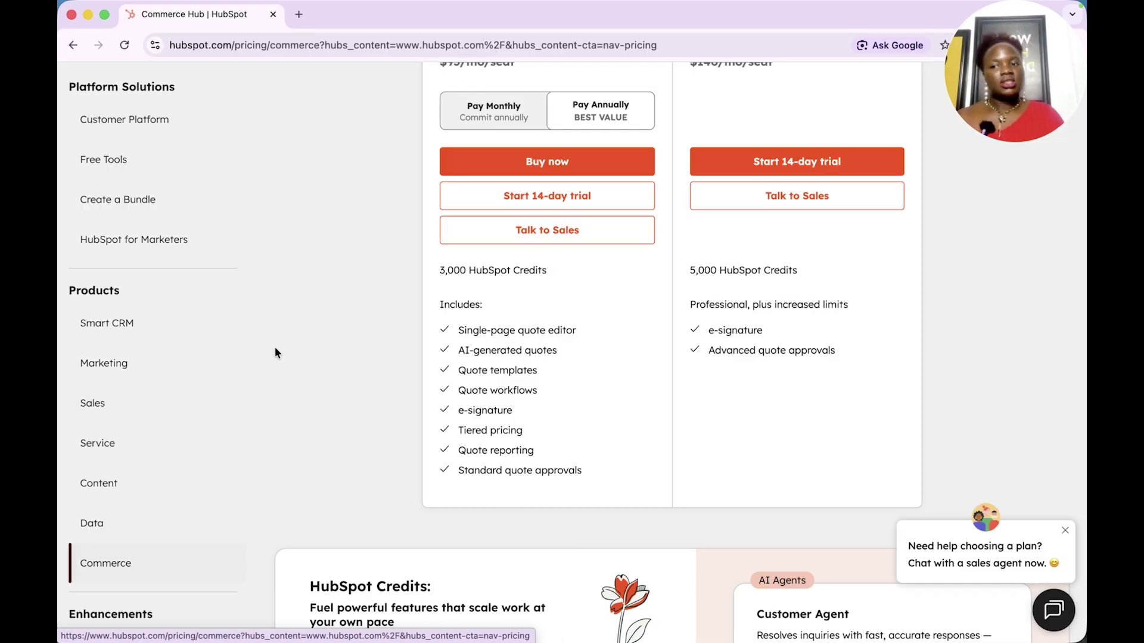
pyautogui.moveTo(470, 447)
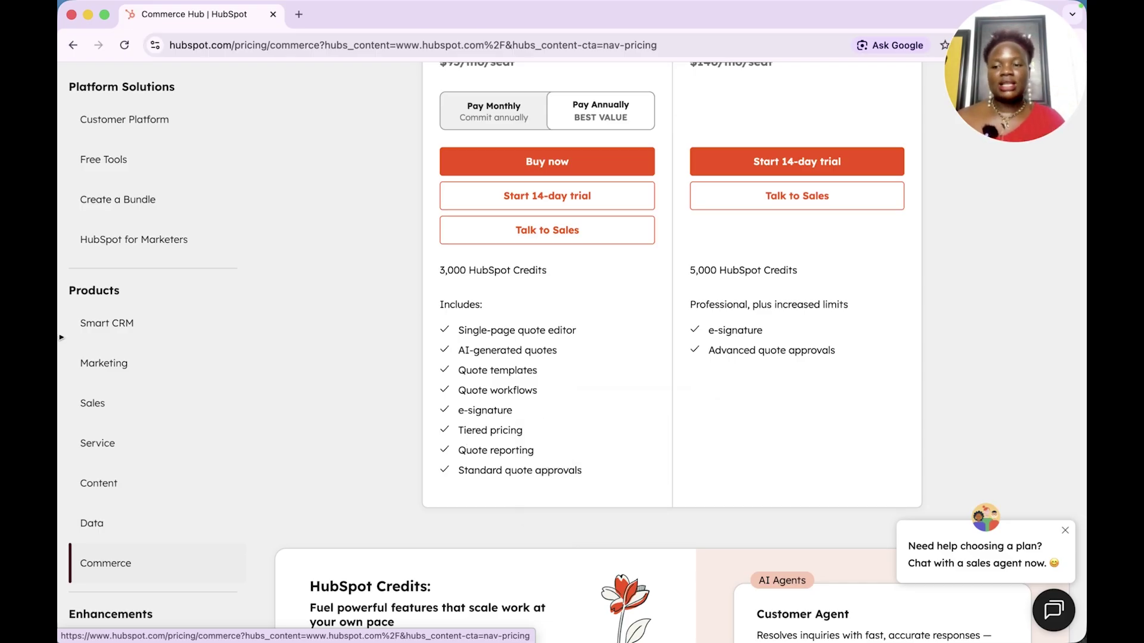
# Return to the Marketing product pricing and compare the Free, Starter, Professional and Enterprise plans, including credits and marketing contacts.
pyautogui.click(115, 365)
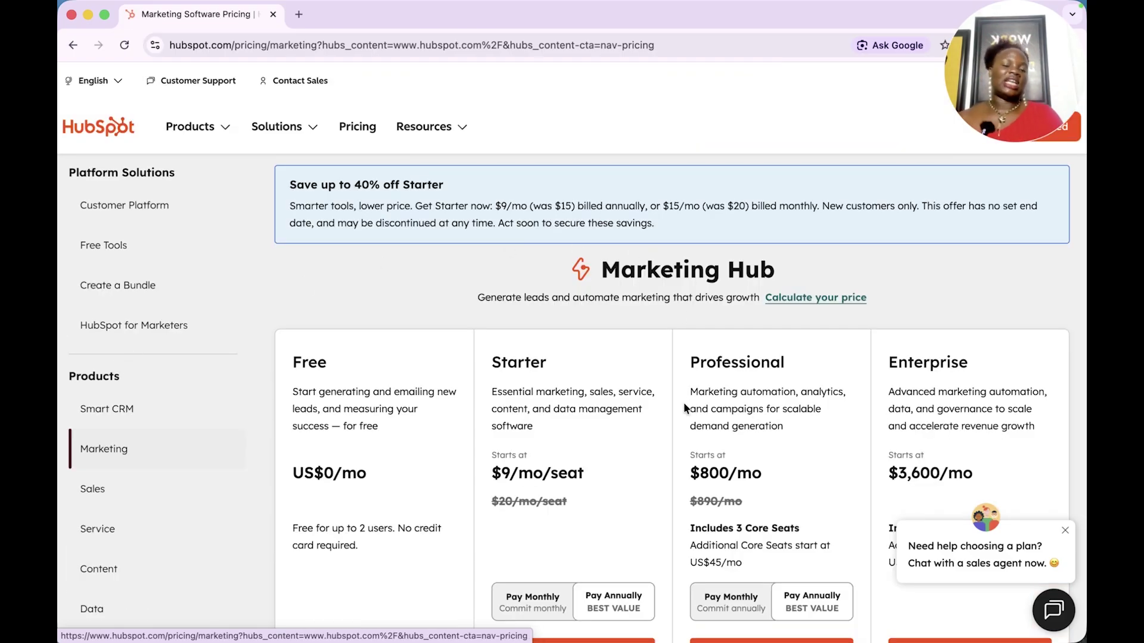
pyautogui.scroll(-2, 684, 402)
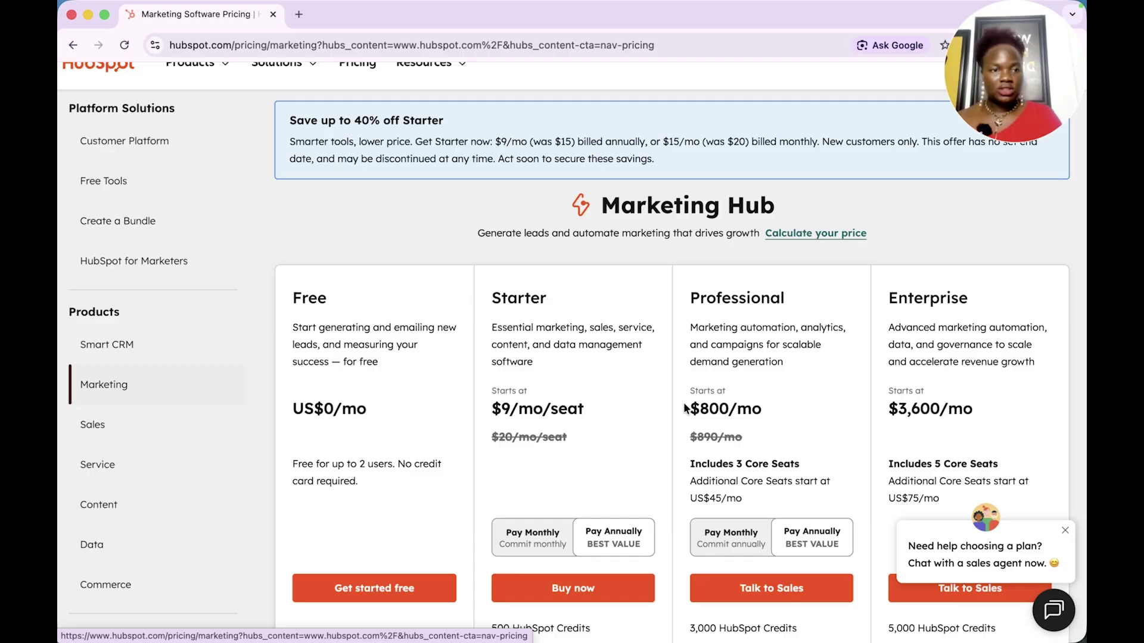
pyautogui.scroll(-5, 751, 402)
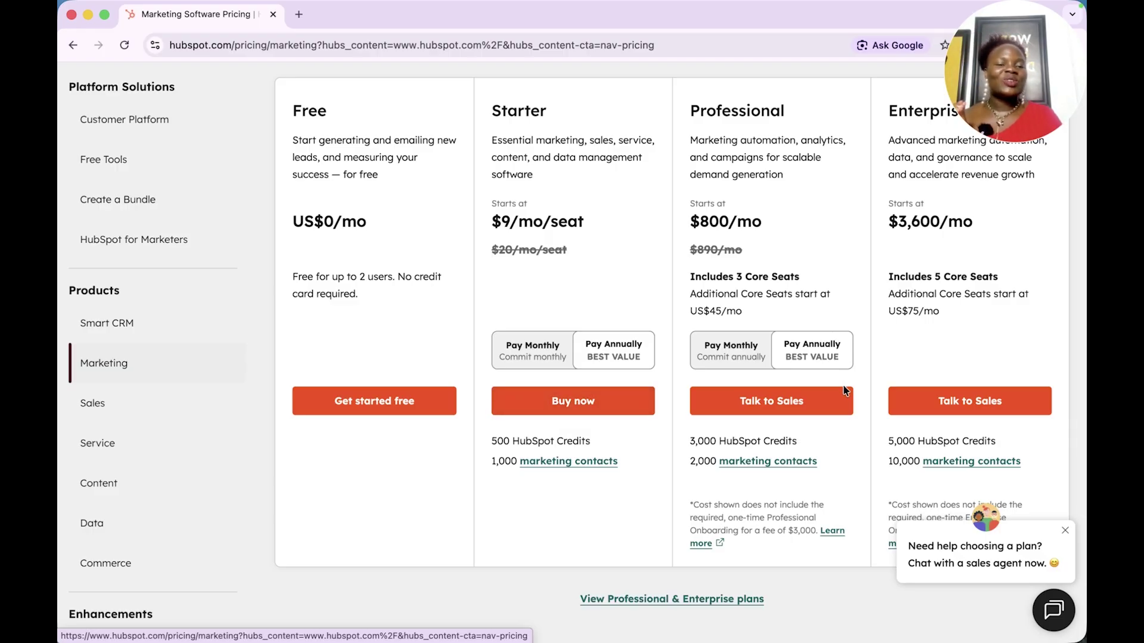
pyautogui.scroll(1, 843, 390)
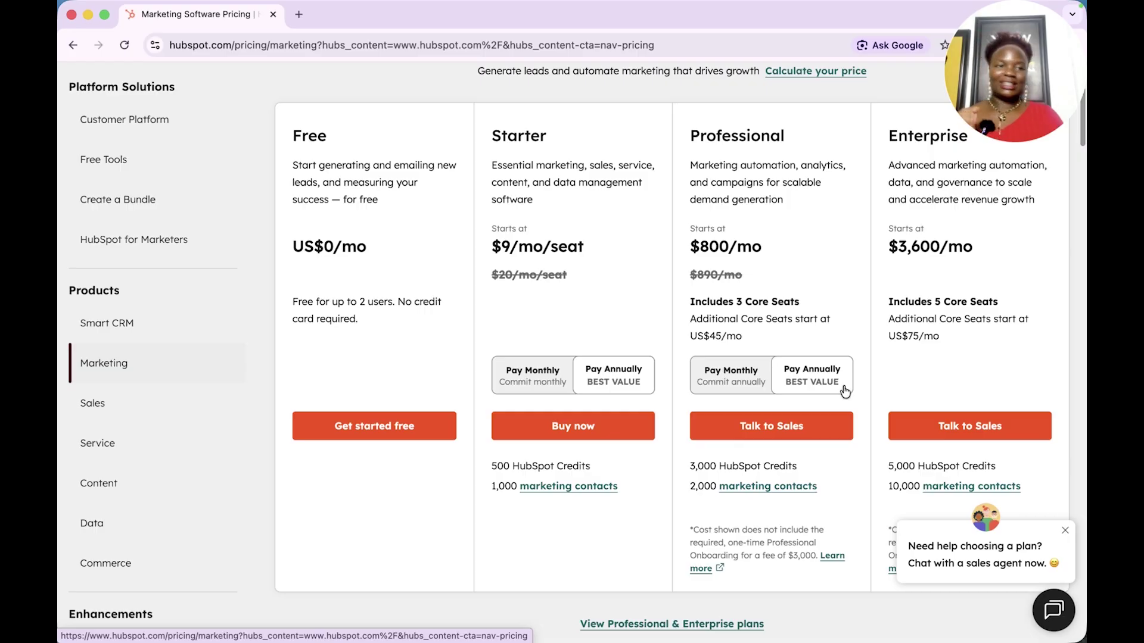
pyautogui.scroll(4, 844, 390)
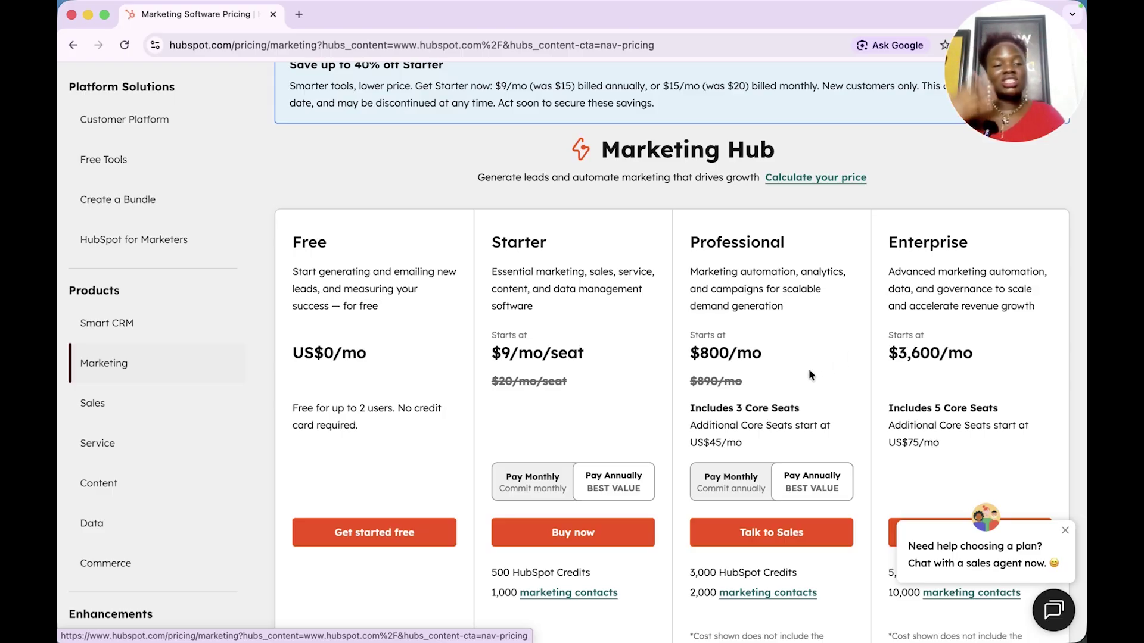
pyautogui.scroll(-2, 809, 370)
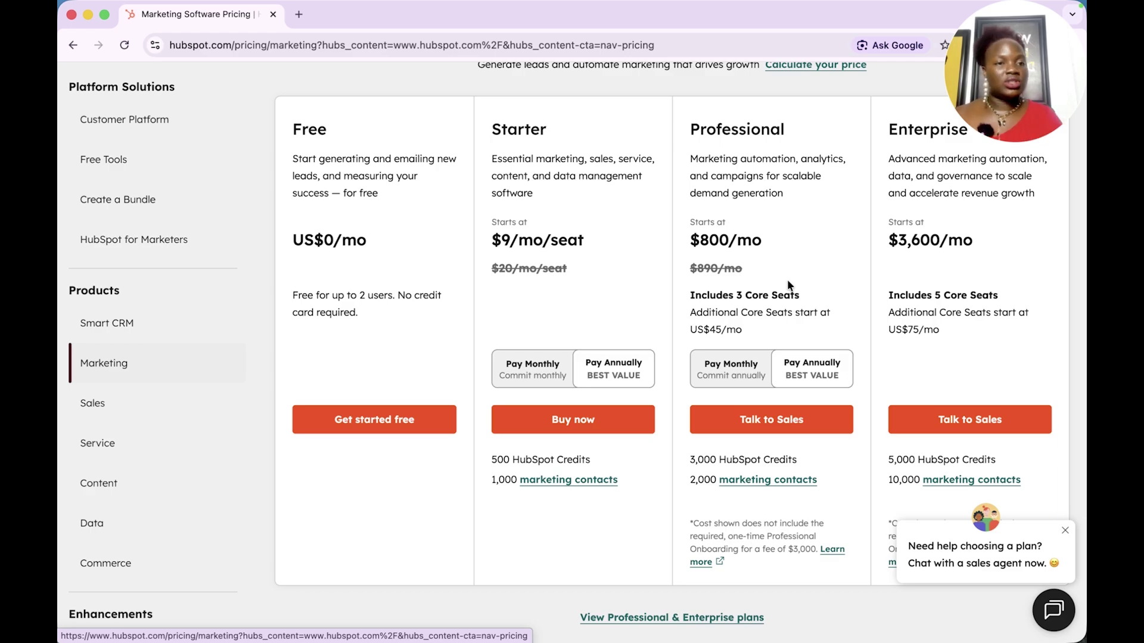
# Switch the Marketing Hub Professional plan to monthly payment.
pyautogui.scroll(1, 787, 284)
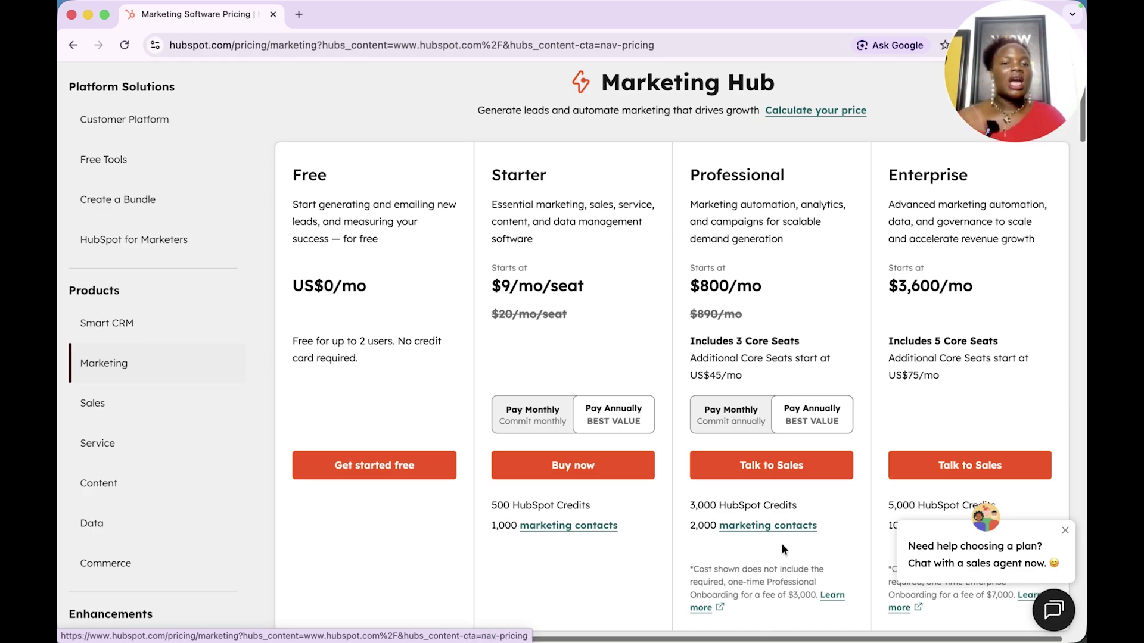
pyautogui.scroll(1, 781, 542)
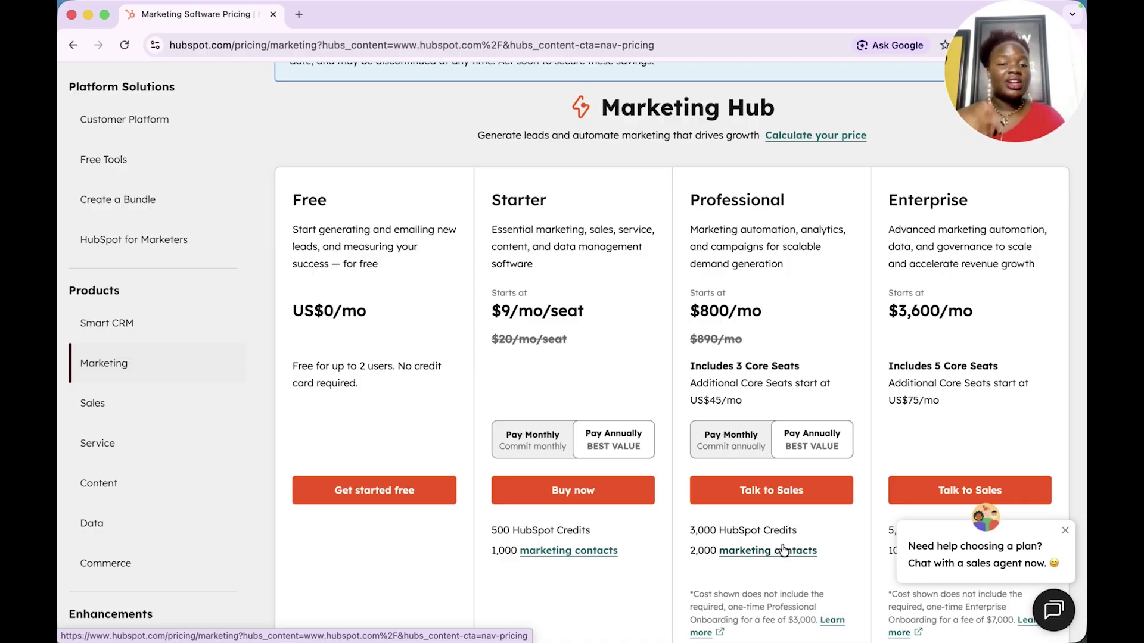
pyautogui.click(734, 455)
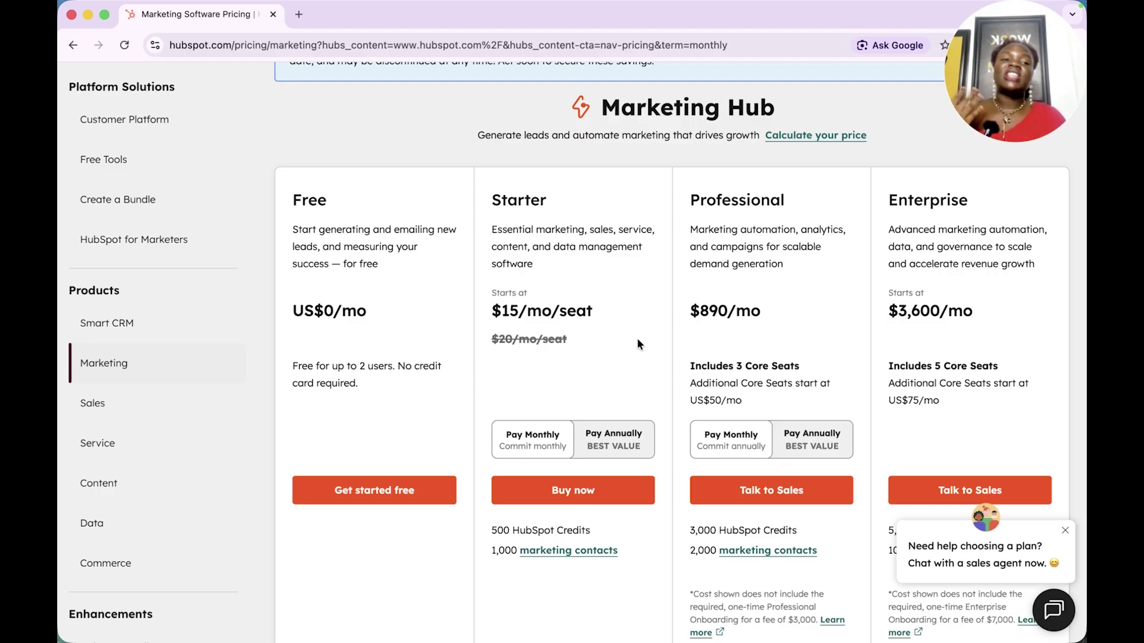
# Start signing up for the free Marketing Hub plan and view the account creation options, including the email address field.
pyautogui.click(372, 489)
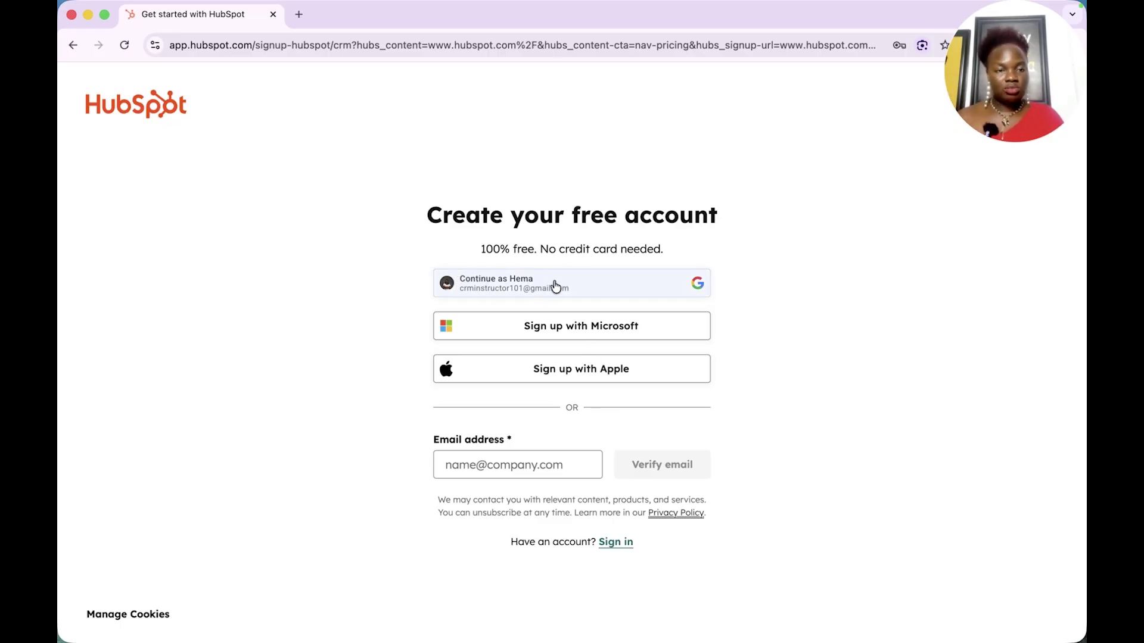
pyautogui.click(577, 471)
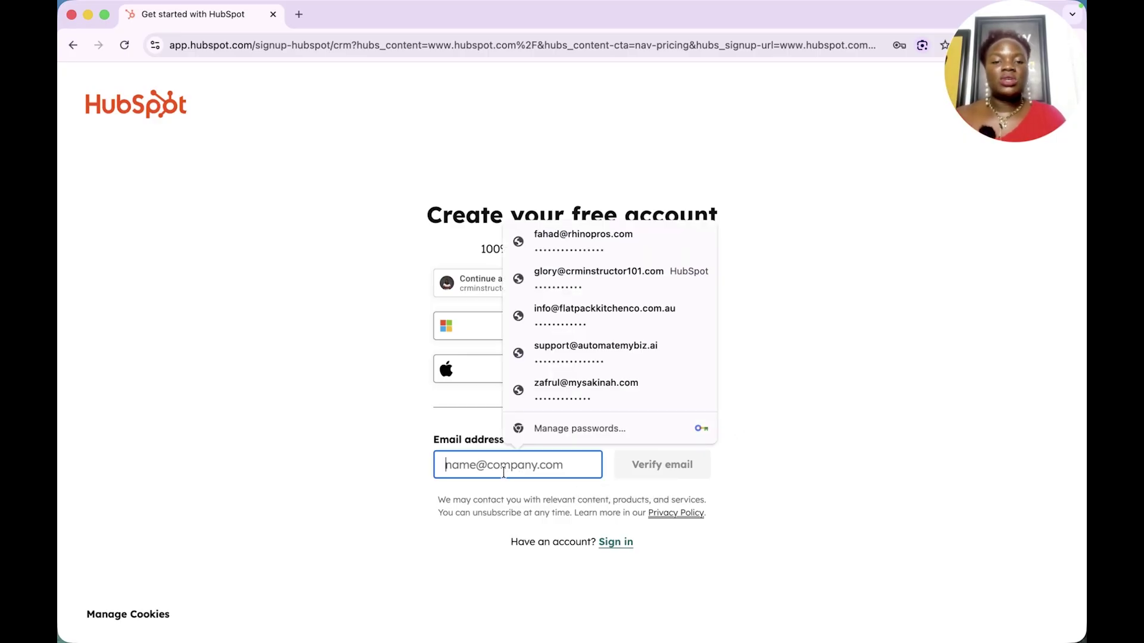
pyautogui.click(411, 492)
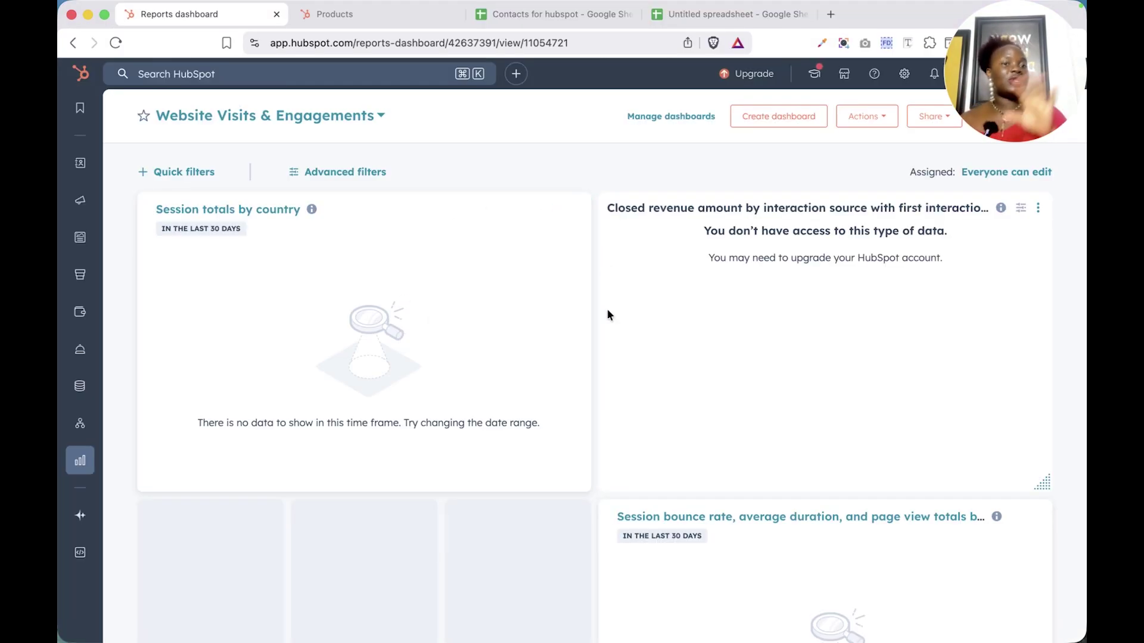
# Look over the reports on the Website Visits & Engagements dashboard.
pyautogui.scroll(-5, 607, 309)
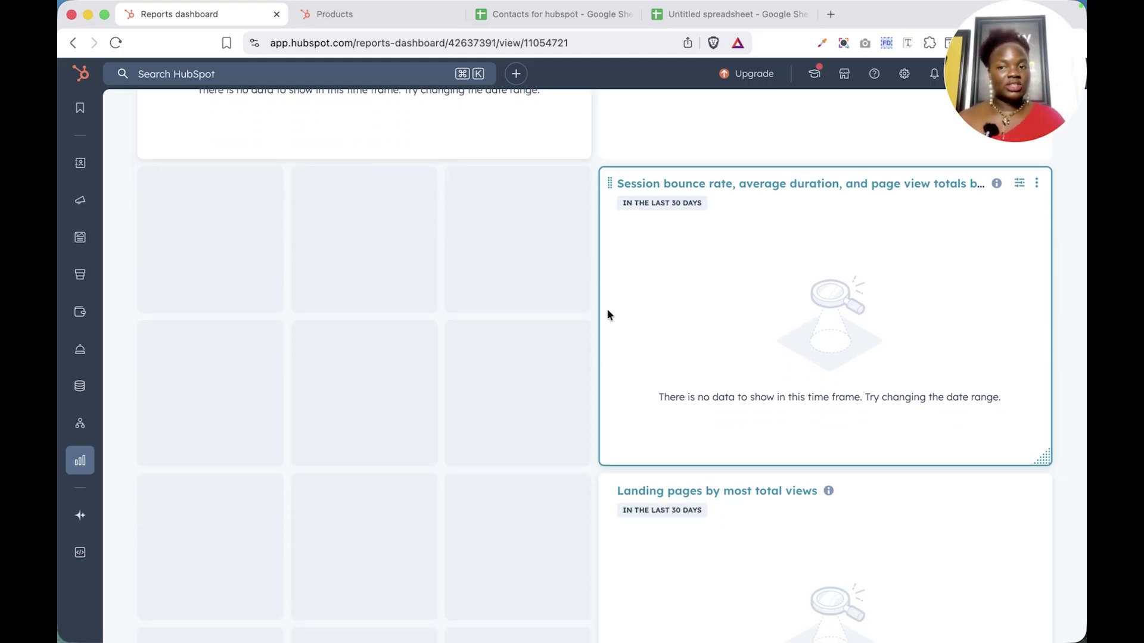
pyautogui.scroll(5, 607, 314)
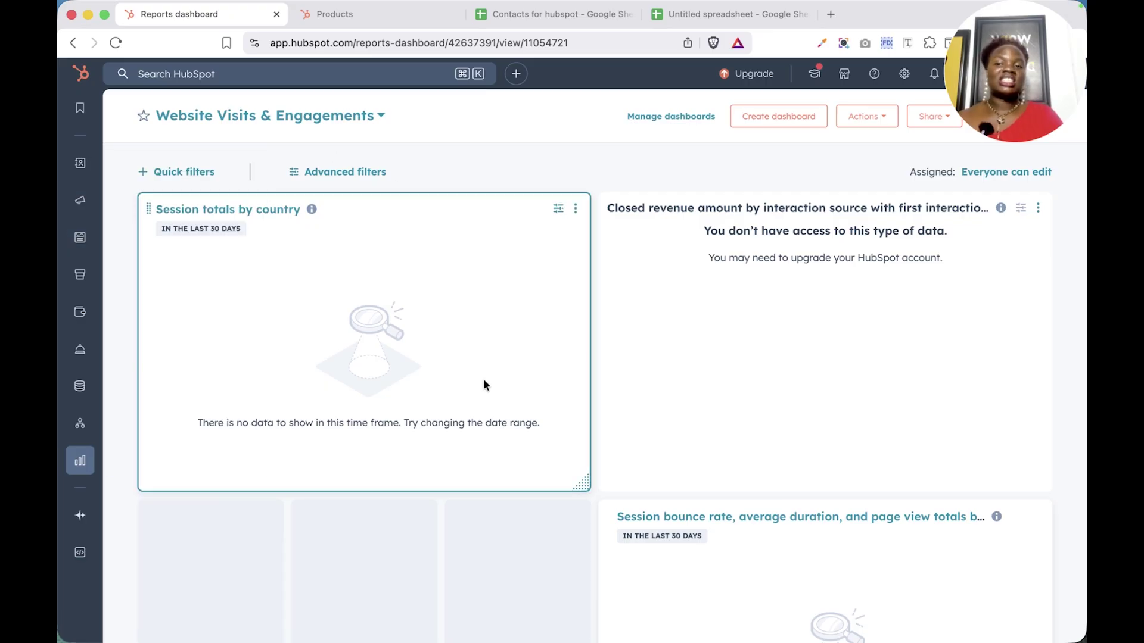
pyautogui.moveTo(64, 157)
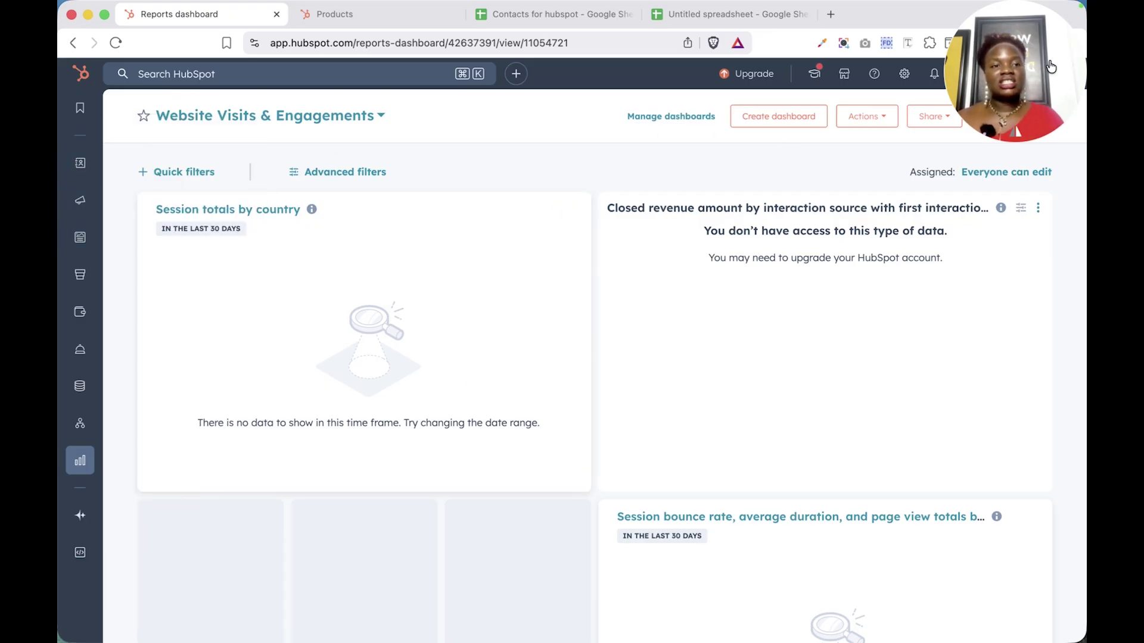
pyautogui.moveTo(1031, 72); pyautogui.dragTo(1053, 271)
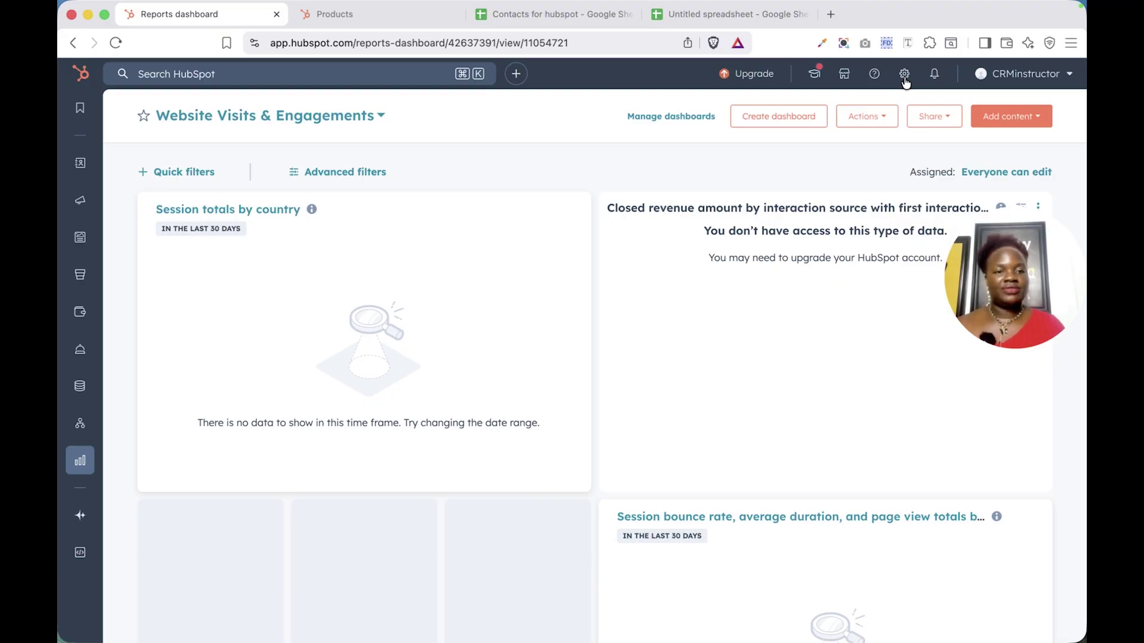
# Review the features offered under CRM, Marketing, Content, Sales and Service, including which ones require an upgrade.
pyautogui.moveTo(61, 155)
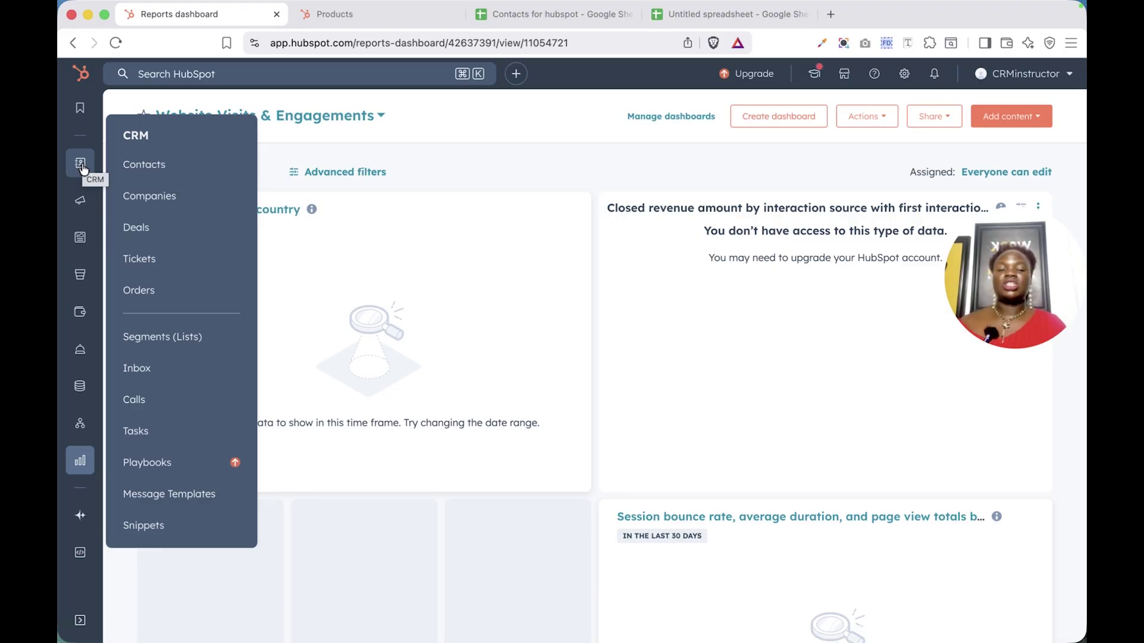
pyautogui.moveTo(79, 205)
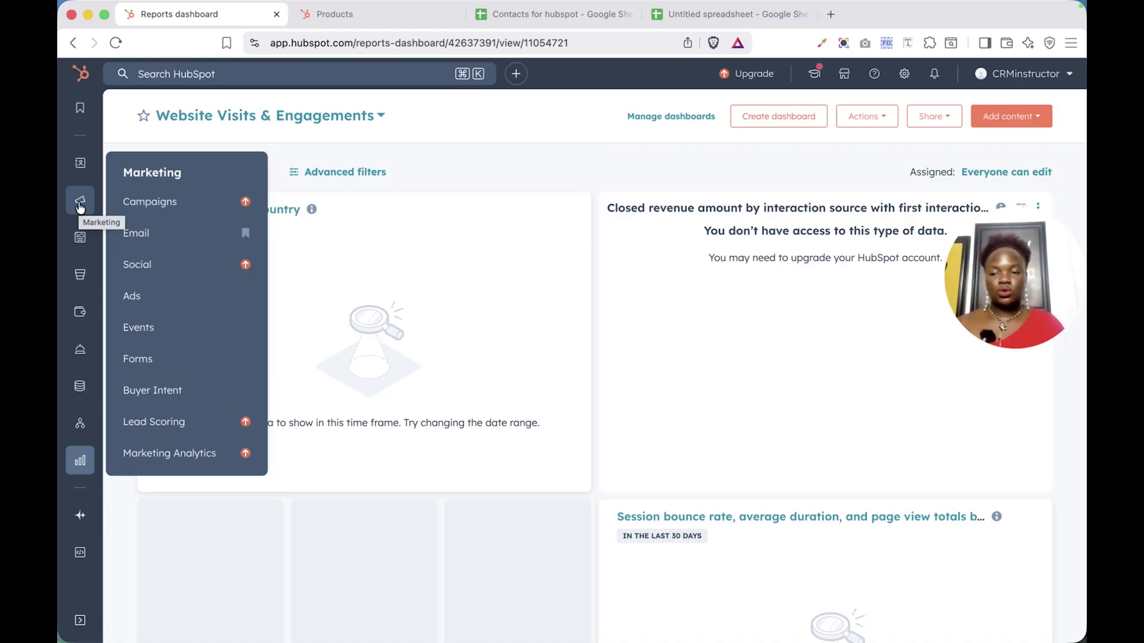
pyautogui.moveTo(209, 210)
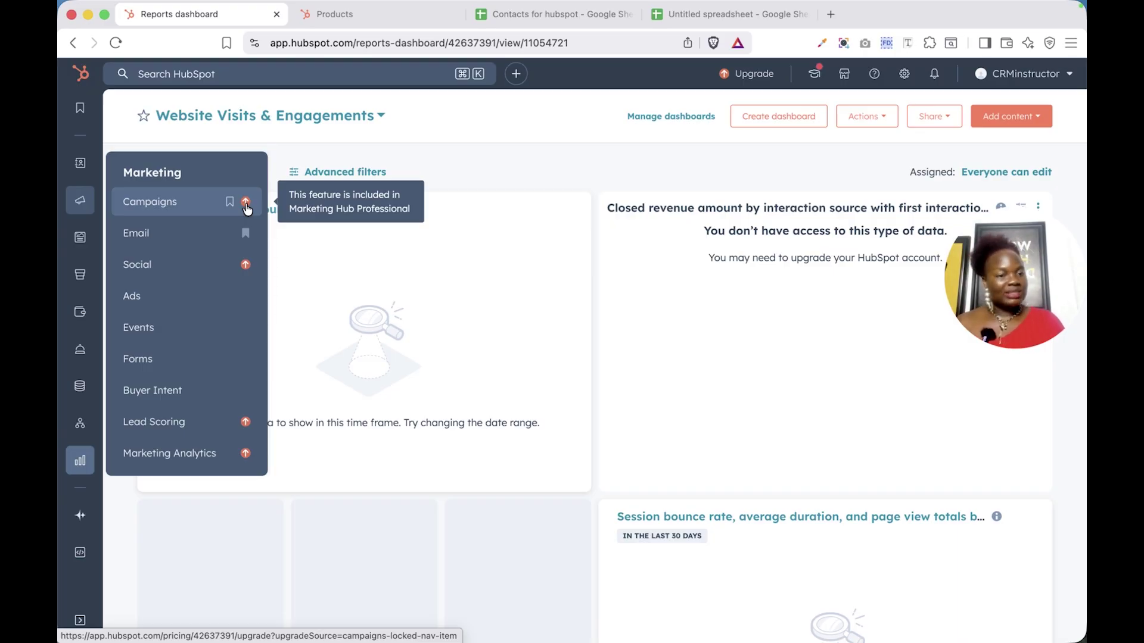
pyautogui.moveTo(82, 245)
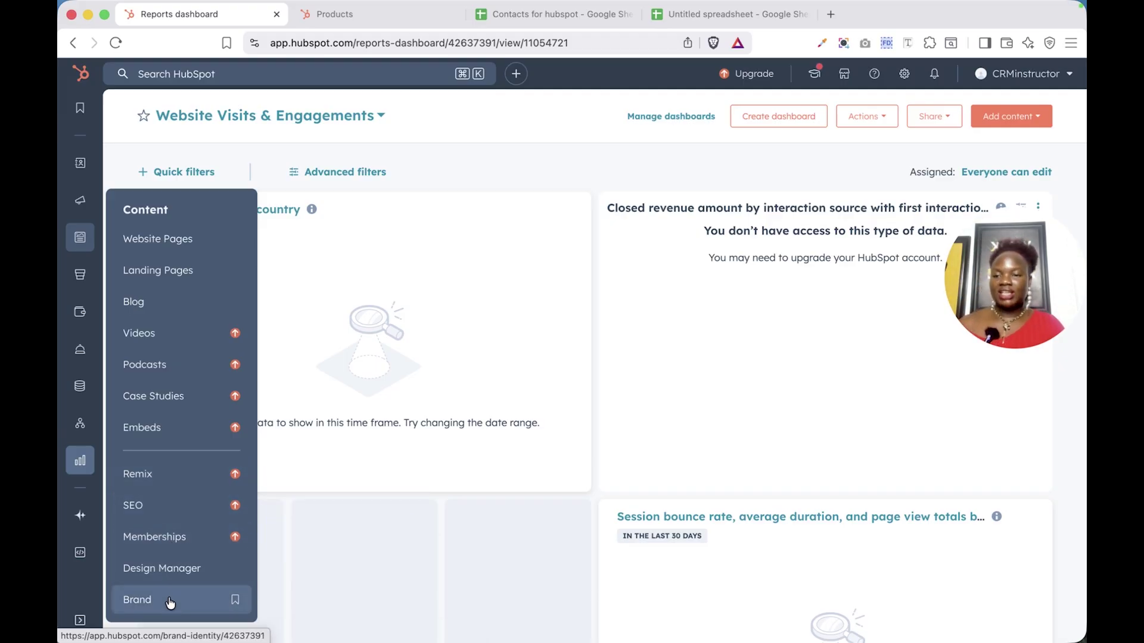
pyautogui.moveTo(81, 281)
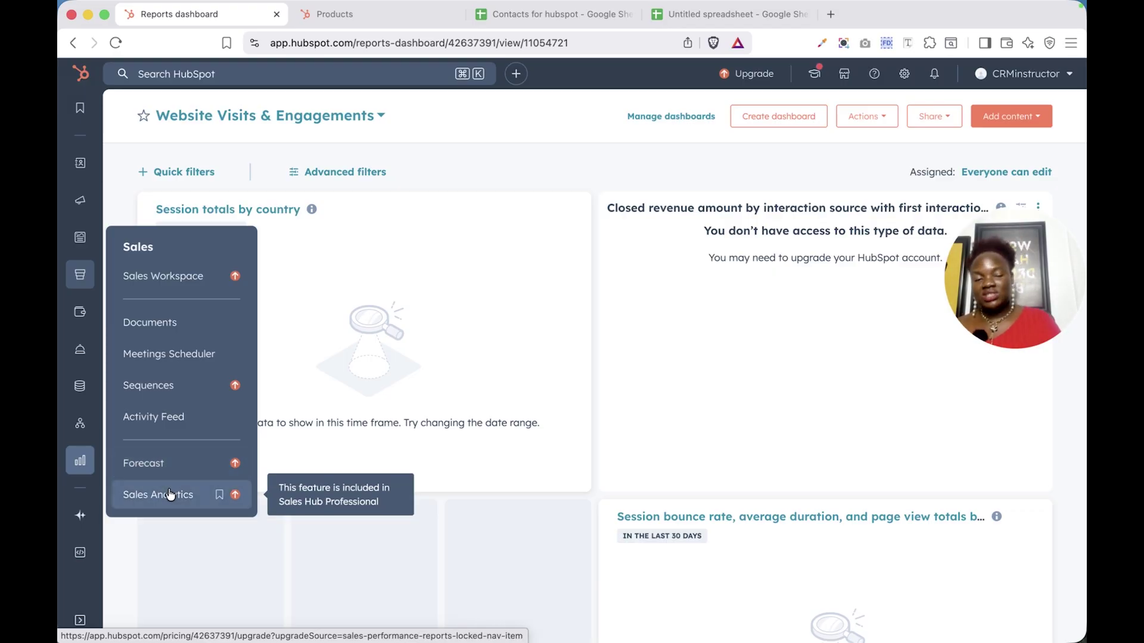
pyautogui.moveTo(70, 311)
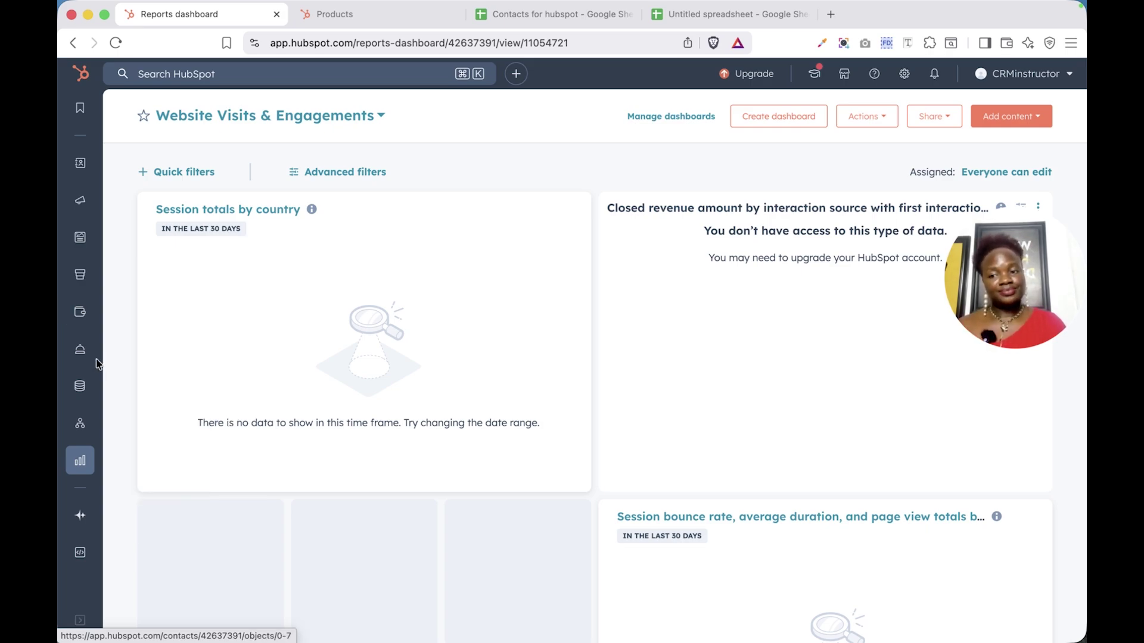
pyautogui.moveTo(81, 361)
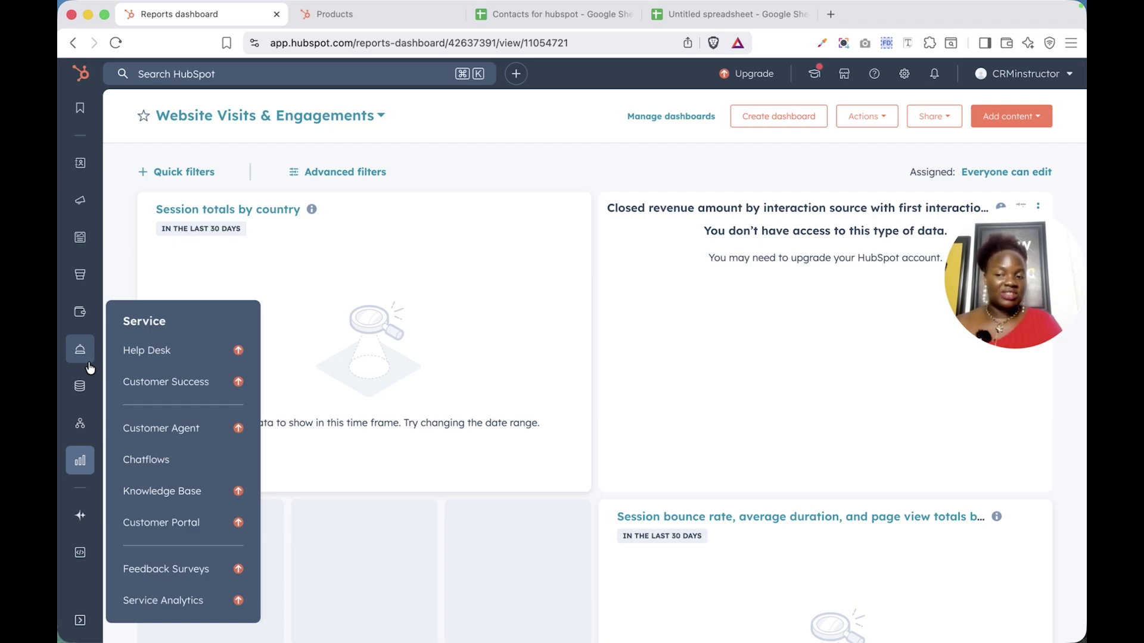
pyautogui.moveTo(79, 383)
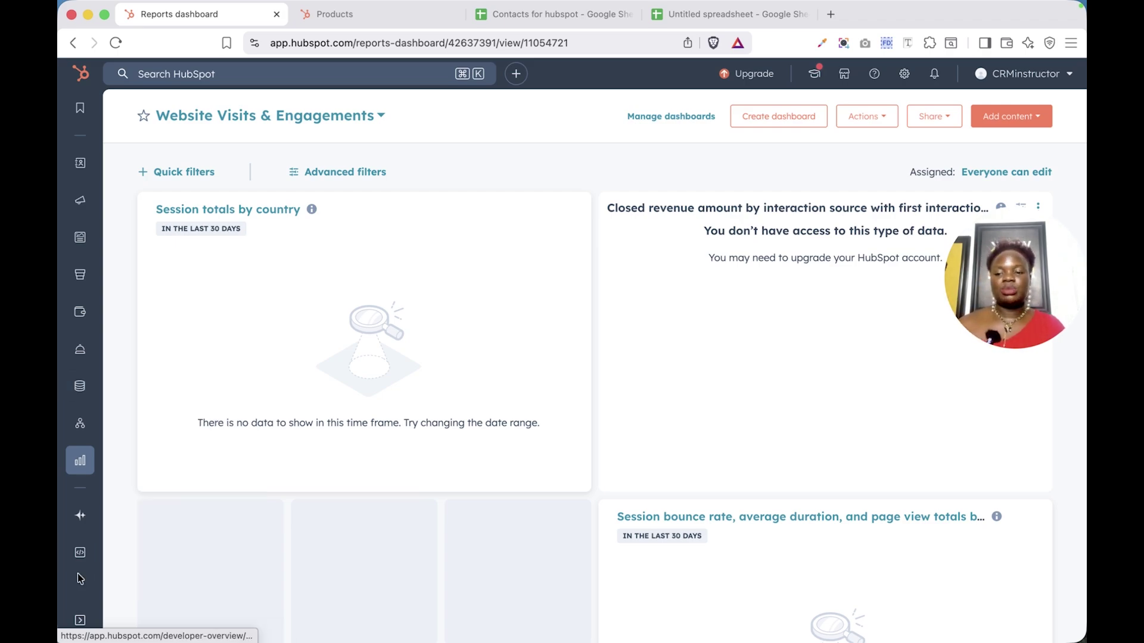
# Open the Breeze AI overview and look through its Get started introduction.
pyautogui.moveTo(81, 517)
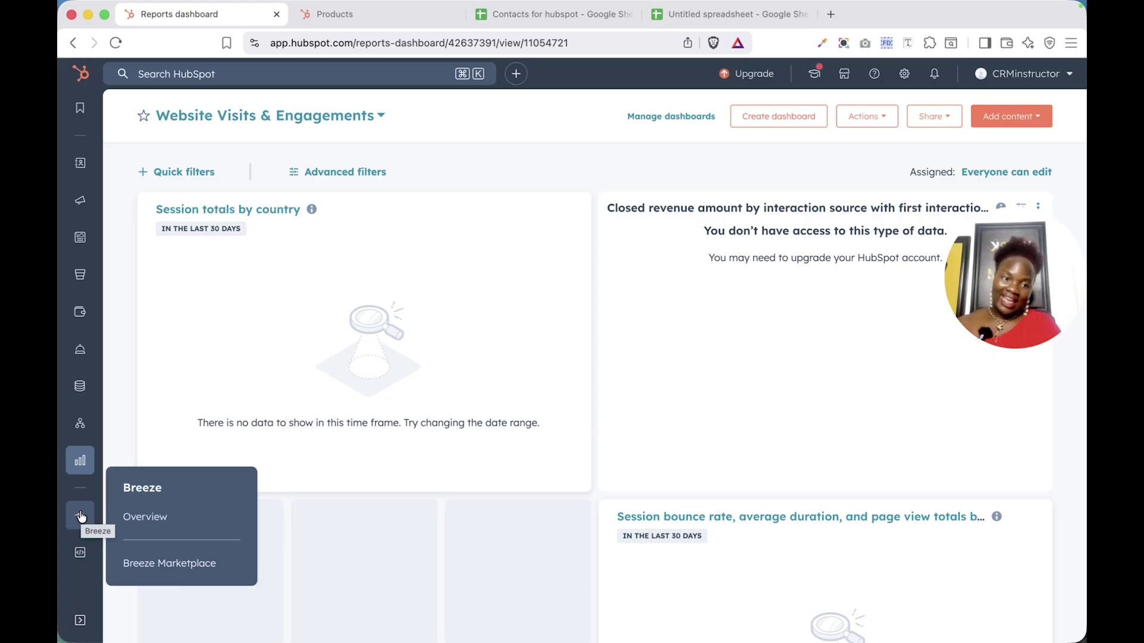
pyautogui.click(81, 517)
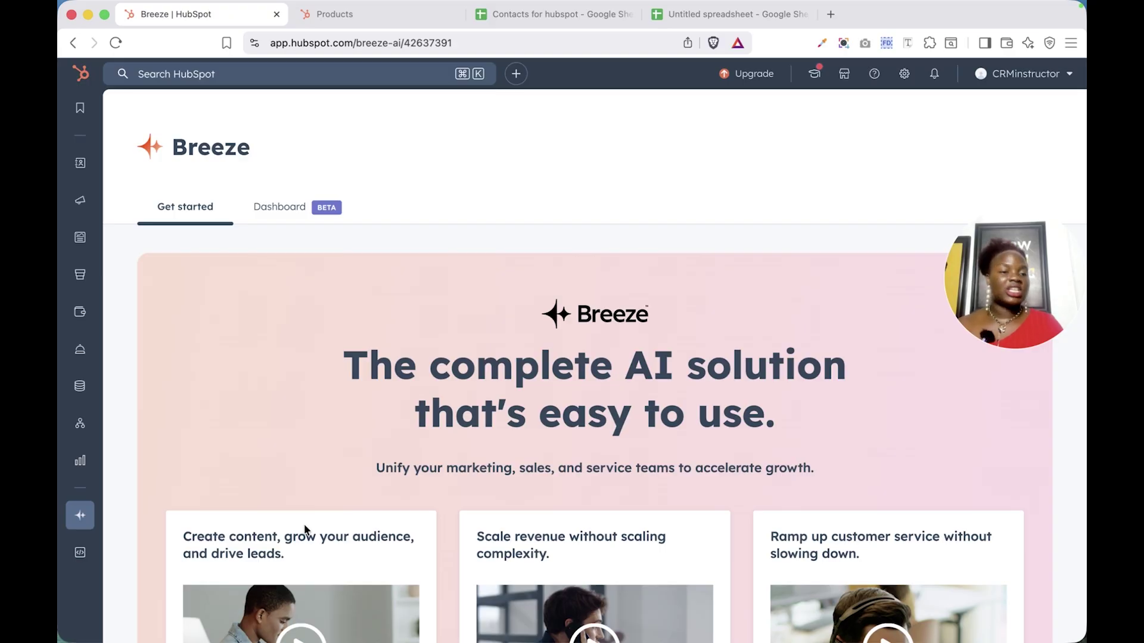
pyautogui.scroll(-2, 304, 529)
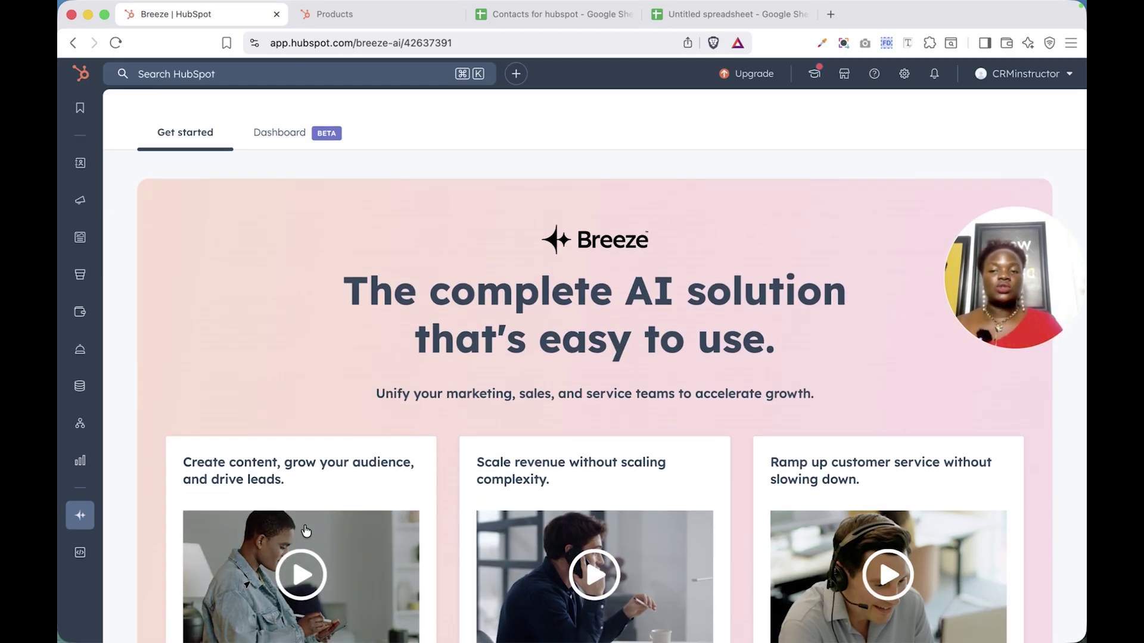
pyautogui.scroll(-3, 306, 530)
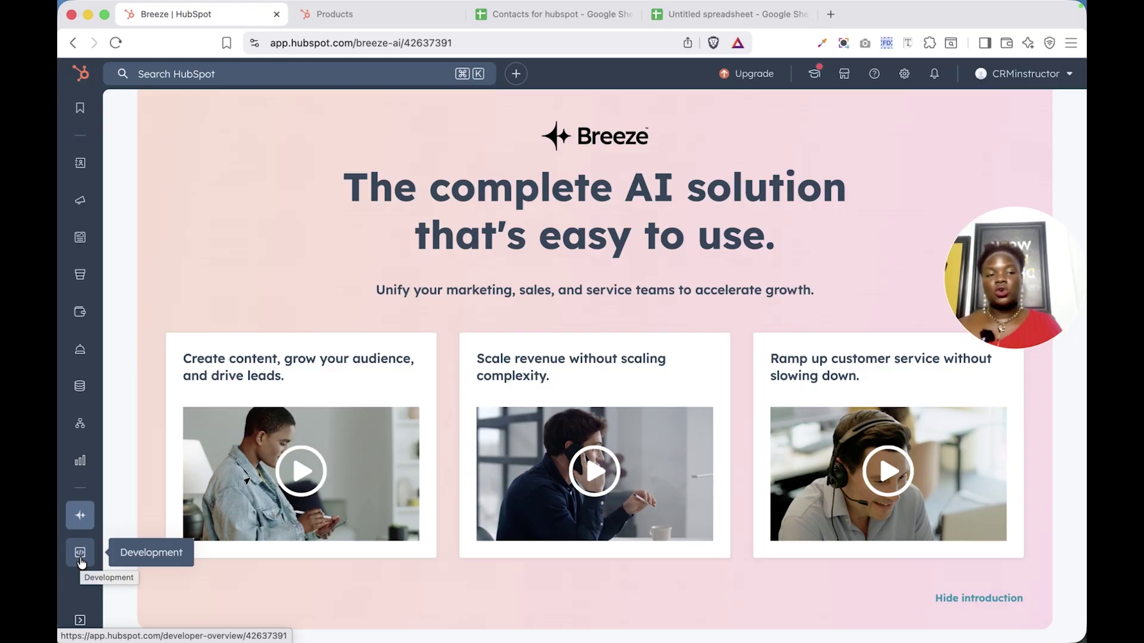
# Open the Development overview and start its welcome tour.
pyautogui.click(80, 560)
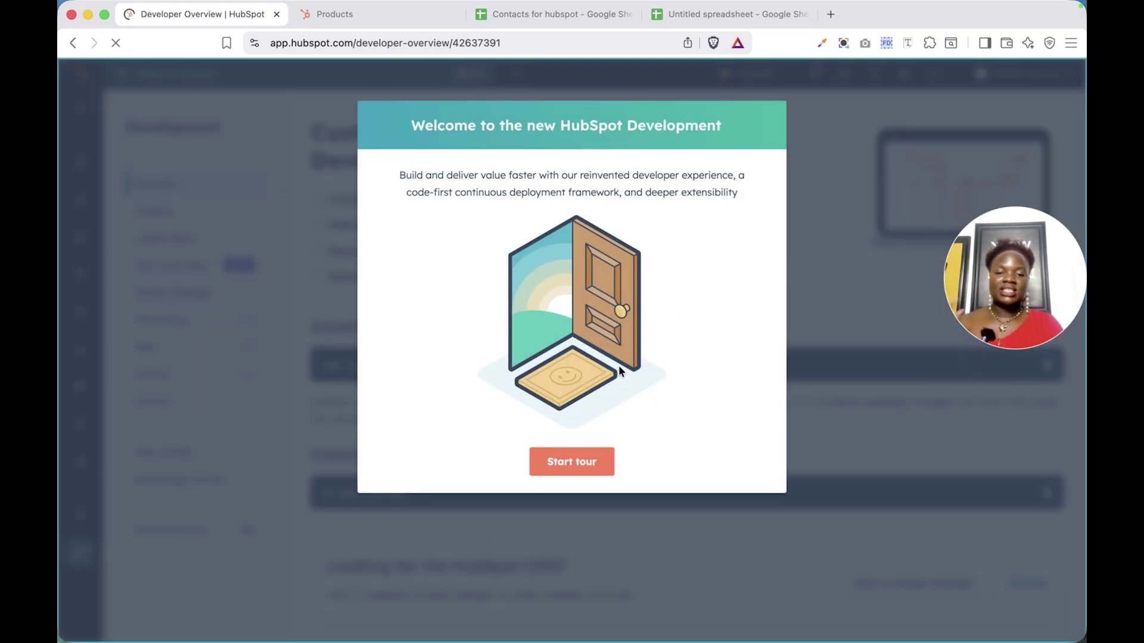
pyautogui.click(584, 467)
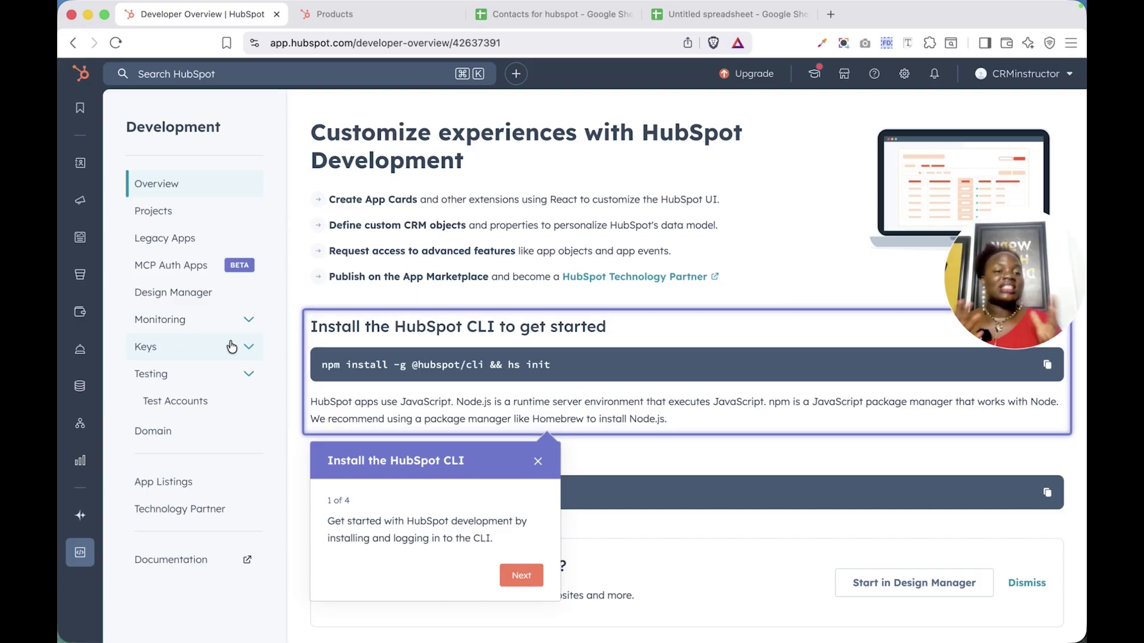
# Open the account settings and review the profile fields and defaults in the General preferences.
pyautogui.click(904, 73)
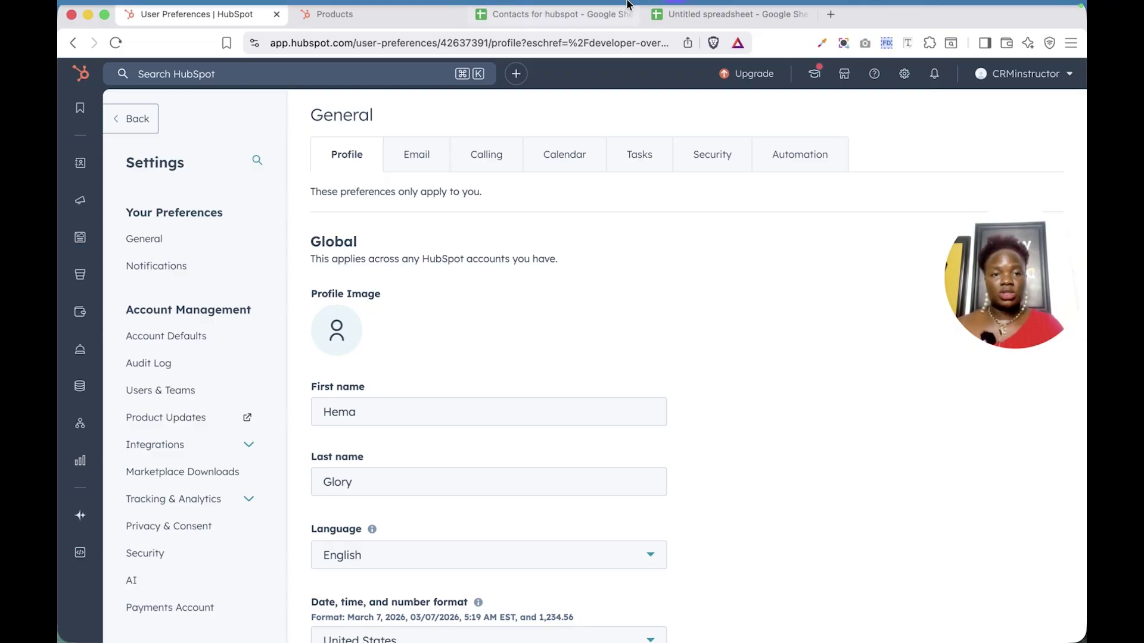
pyautogui.click(171, 242)
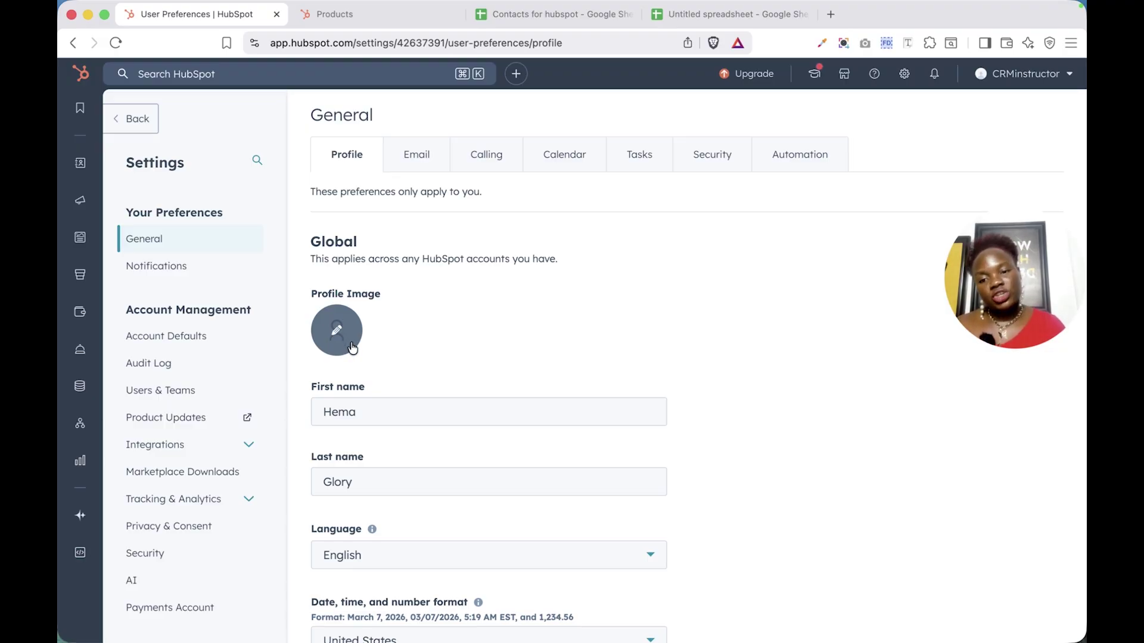
pyautogui.scroll(-2, 393, 411)
pyautogui.scroll(-3, 394, 411)
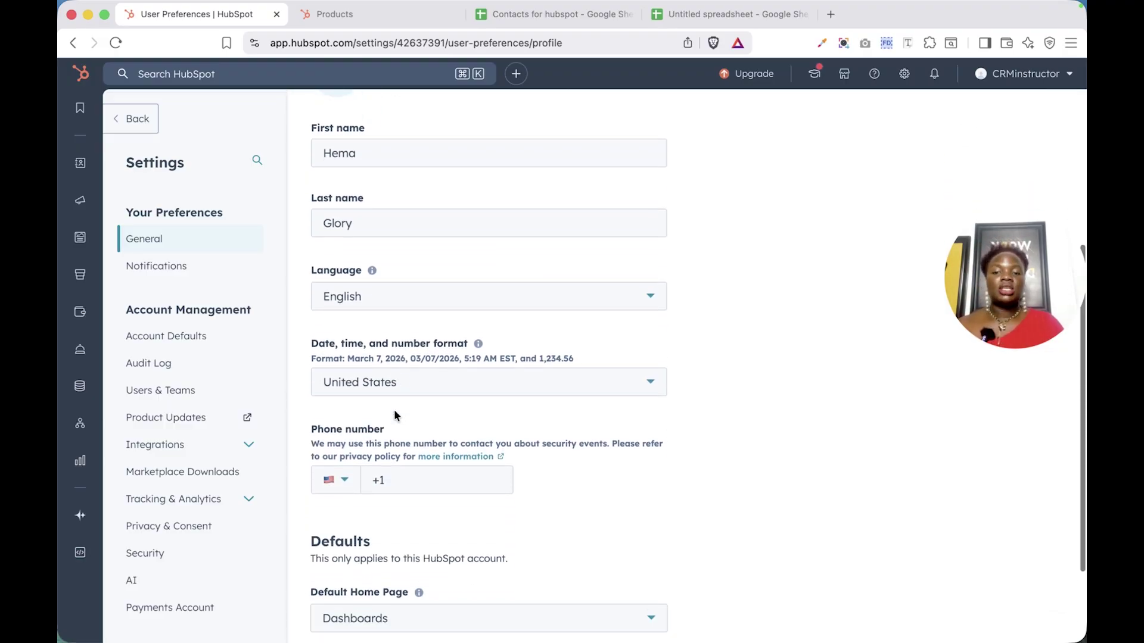
pyautogui.scroll(-2, 395, 415)
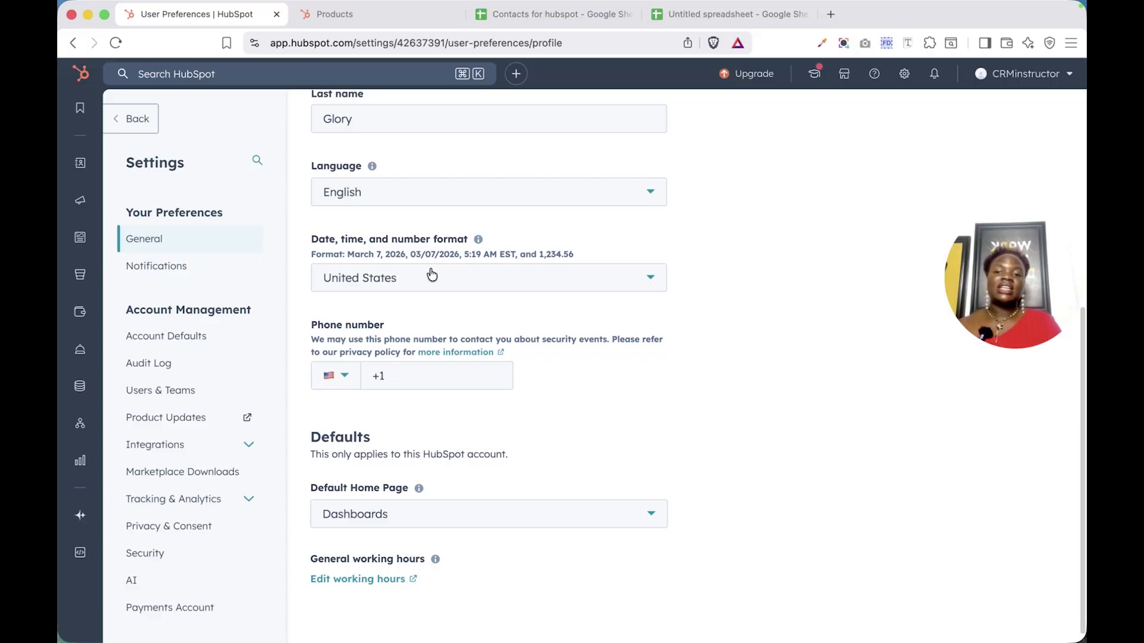
pyautogui.scroll(-1, 481, 280)
# Browse the country options for the date, time and number format, and select the phone number field.
pyautogui.click(476, 272)
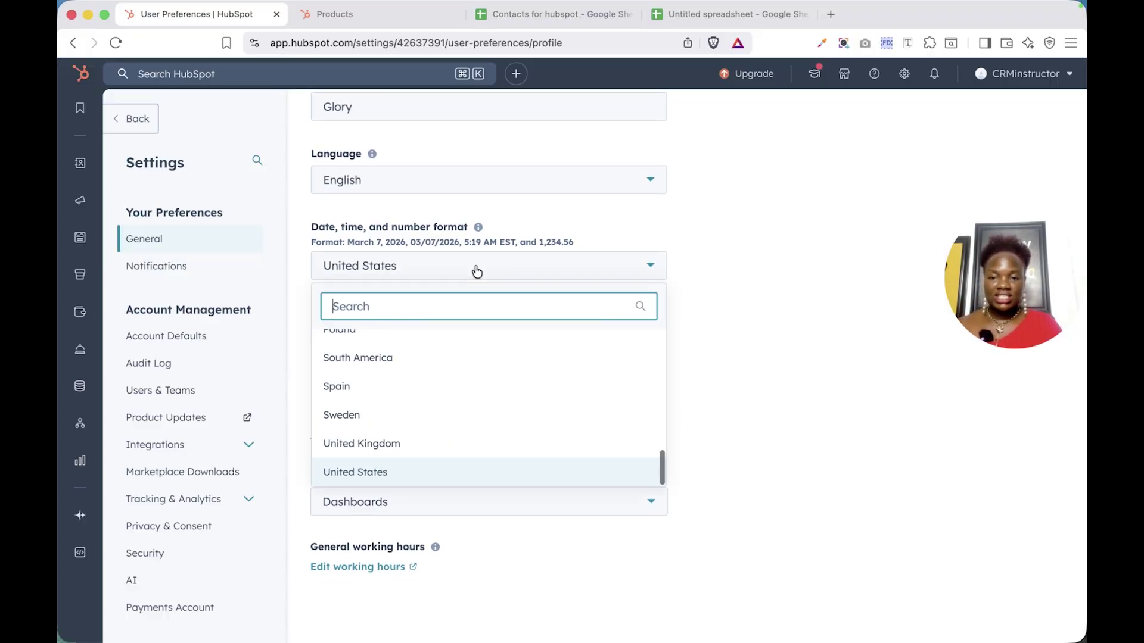
pyautogui.scroll(10, 458, 438)
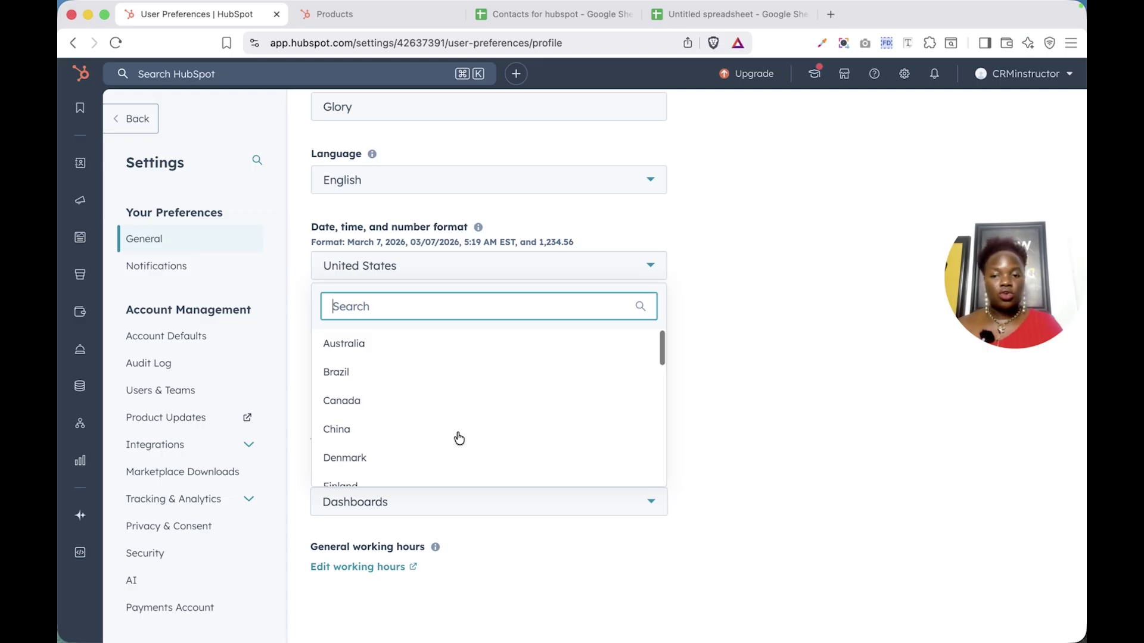
pyautogui.scroll(-10, 458, 437)
pyautogui.click(835, 377)
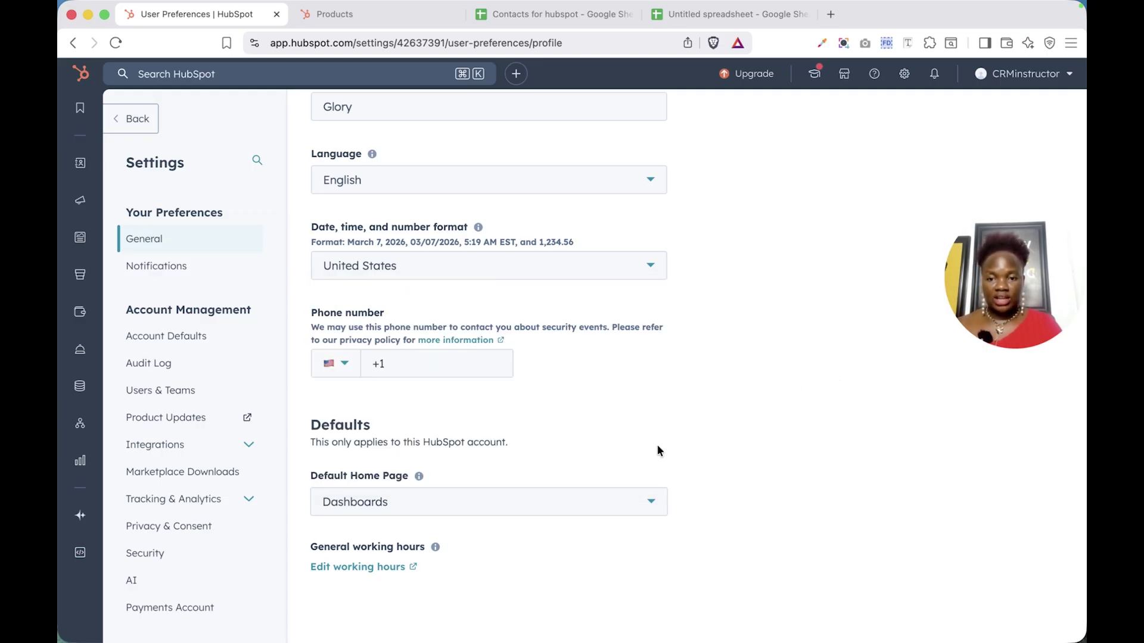
pyautogui.click(446, 367)
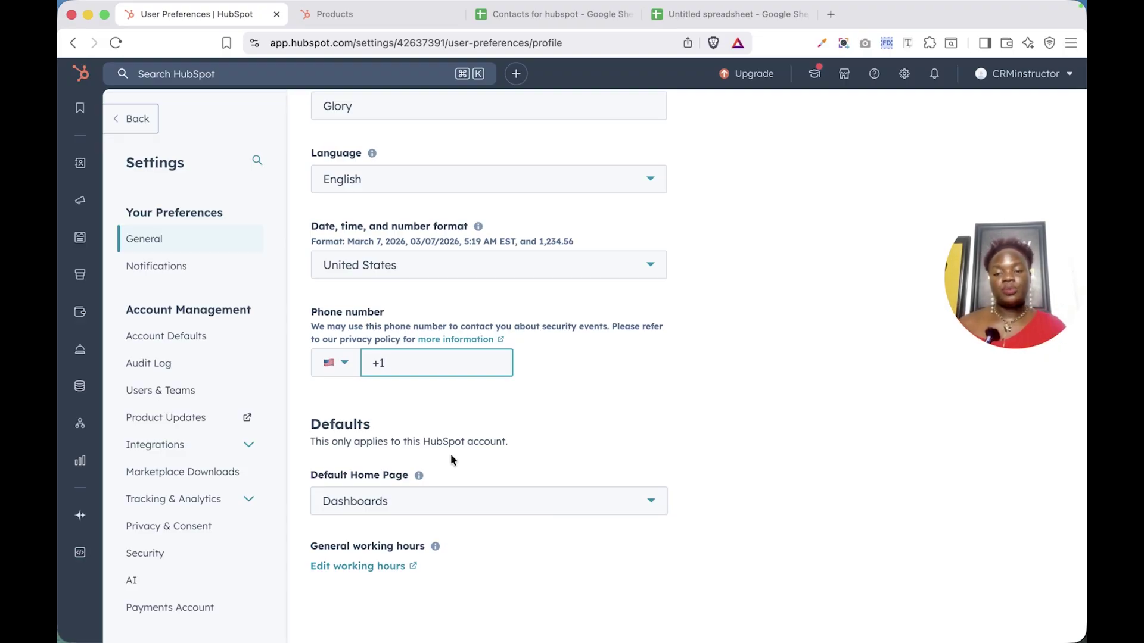
# Set the Default Home Page to Deals and save the preference change.
pyautogui.click(444, 506)
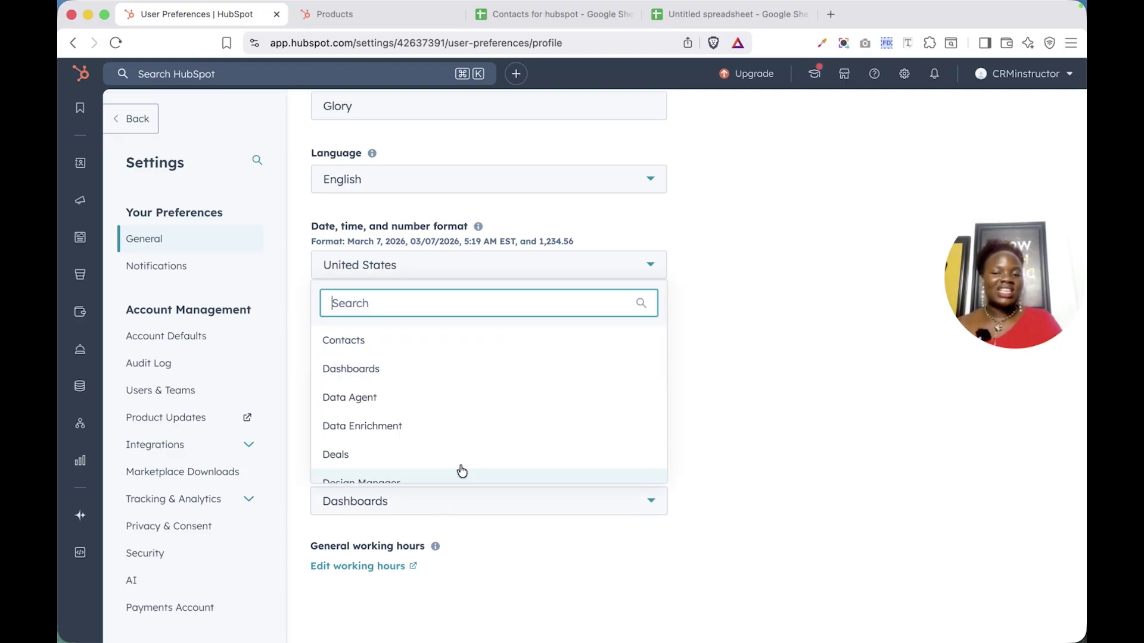
pyautogui.scroll(-3, 467, 454)
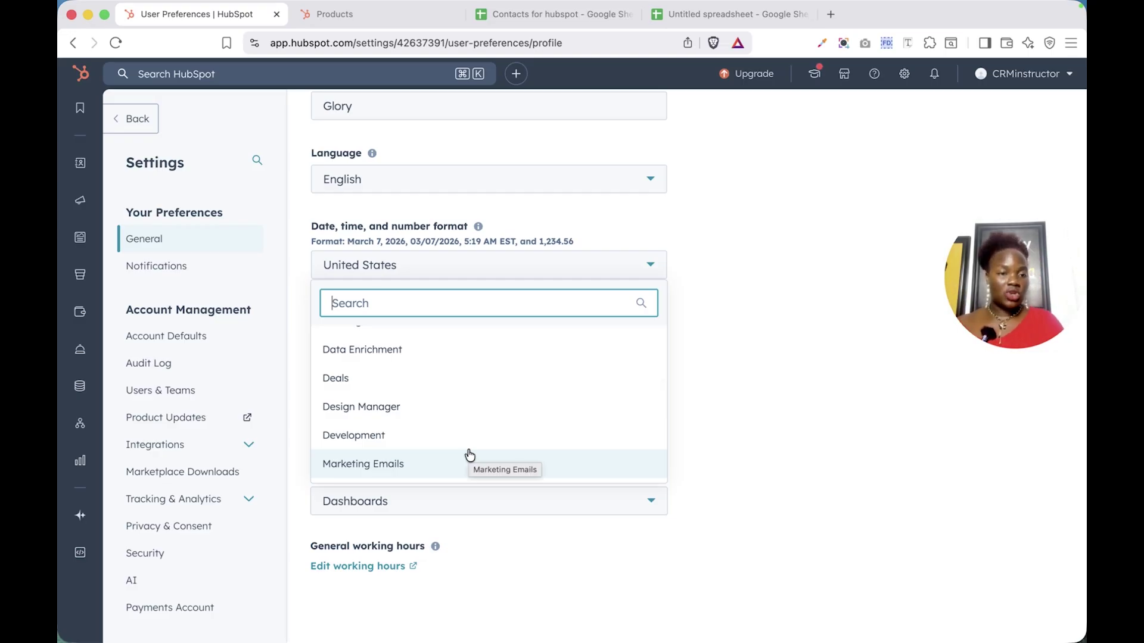
pyautogui.click(425, 389)
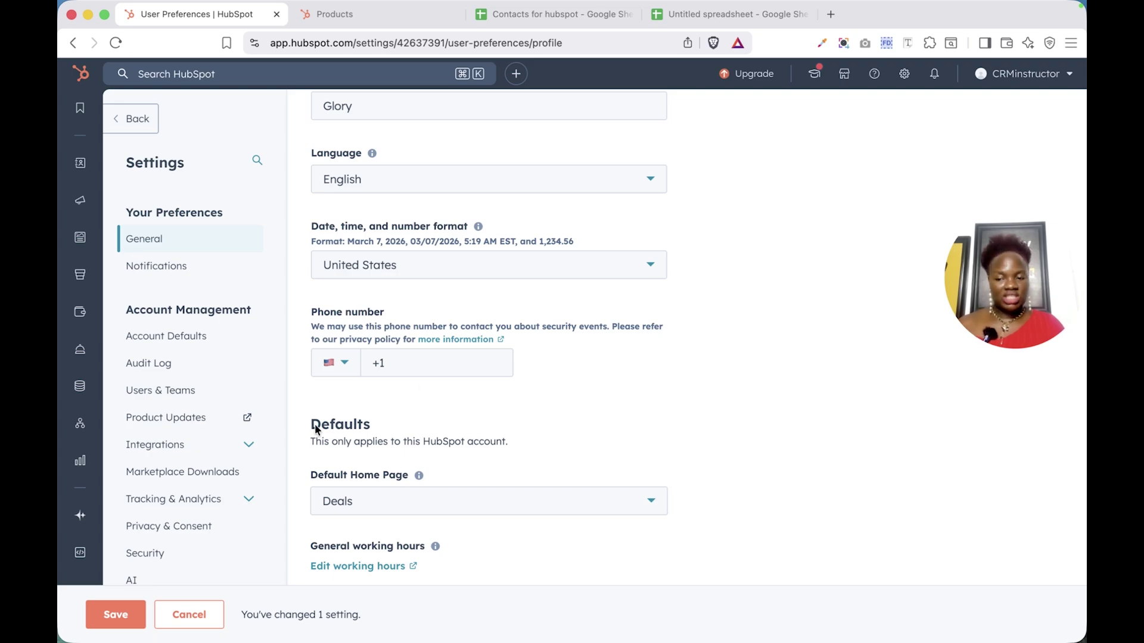
pyautogui.click(115, 615)
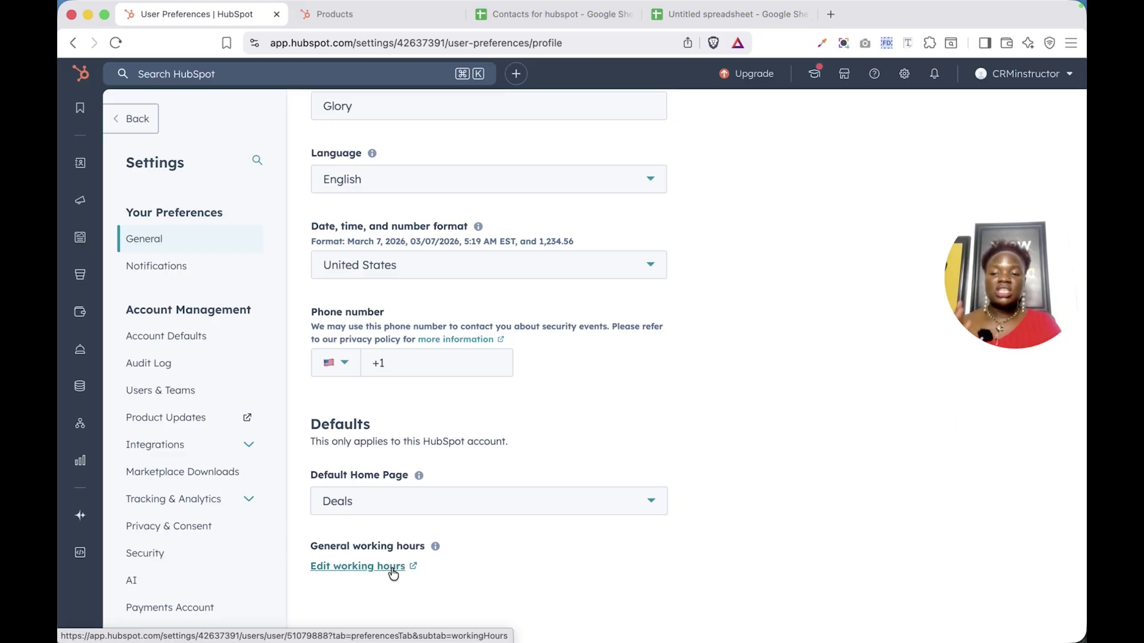
# Open the Notifications preferences and review the email and desktop notification options.
pyautogui.click(157, 266)
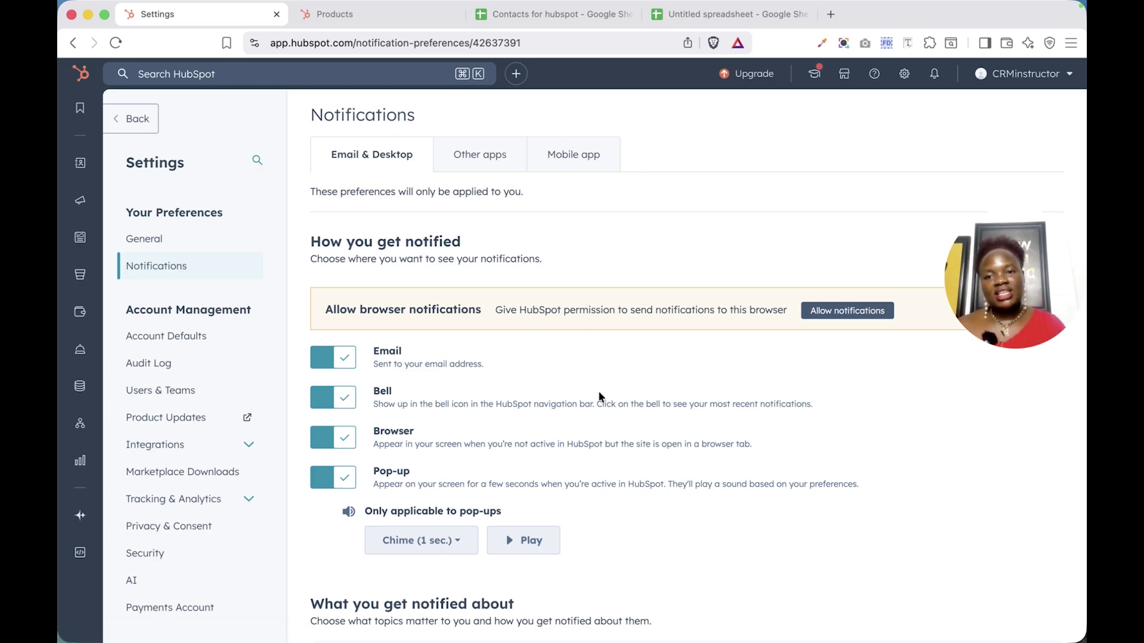
pyautogui.scroll(-1, 599, 392)
pyautogui.scroll(1, 599, 393)
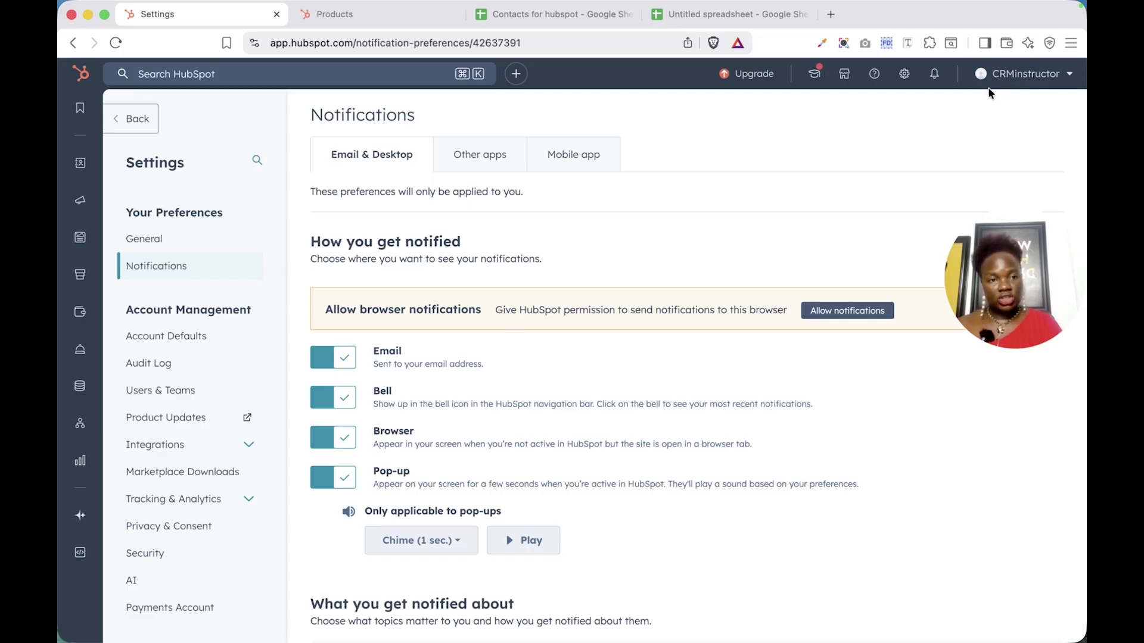
# Review the notification topics, from Academy and Account through Workflows, and their pop-up, browser, bell and email choices.
pyautogui.scroll(-10, 950, 387)
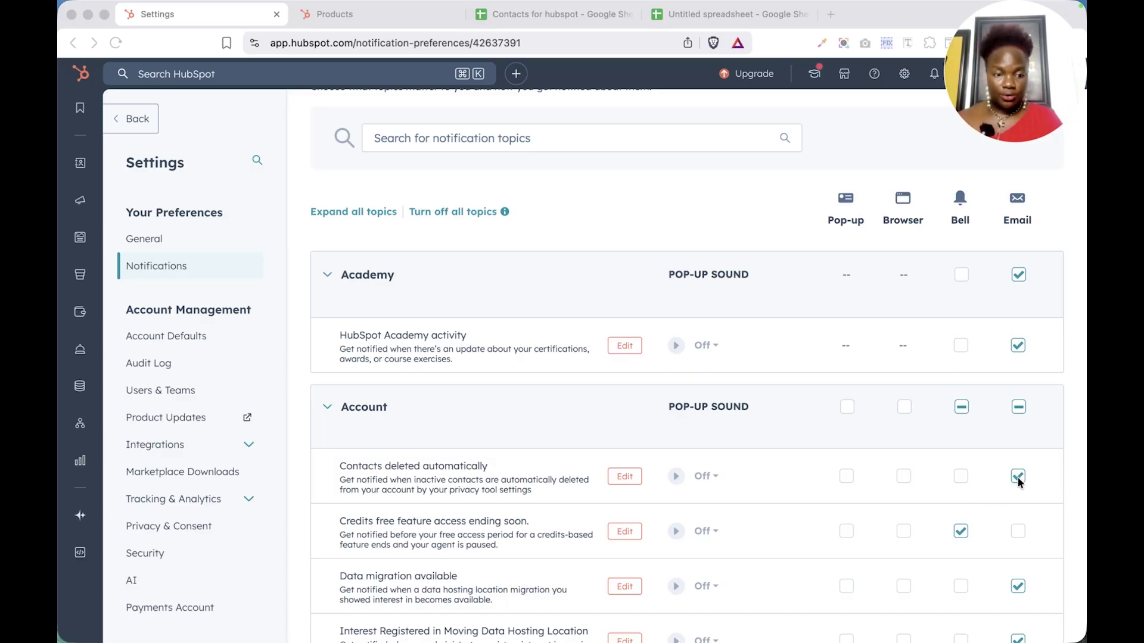
pyautogui.scroll(-15, 666, 580)
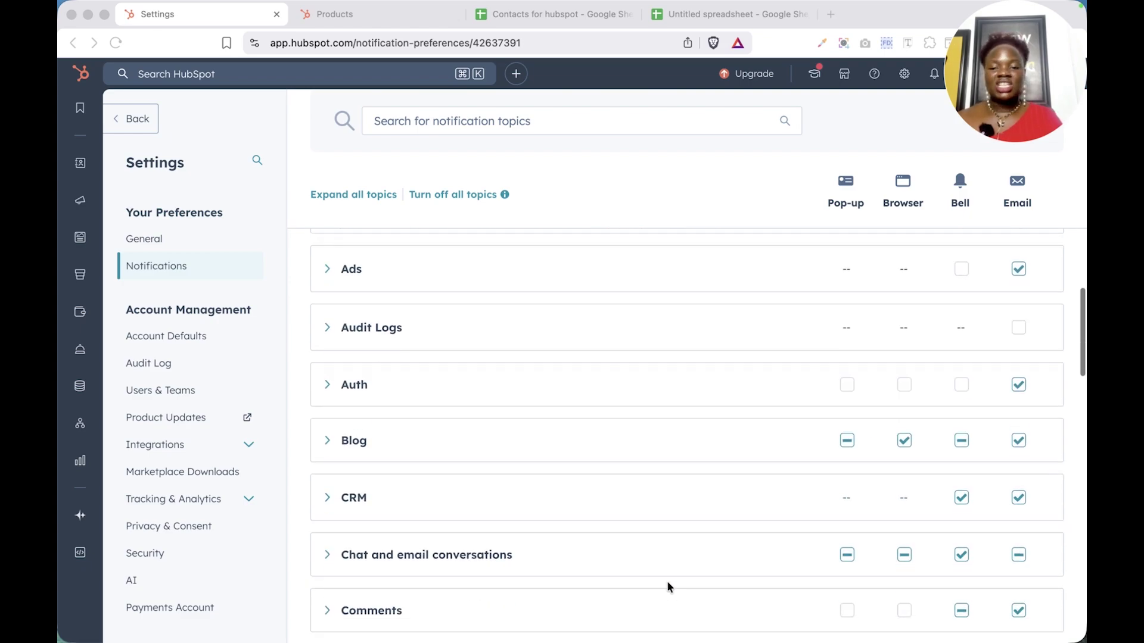
pyautogui.scroll(-10, 666, 581)
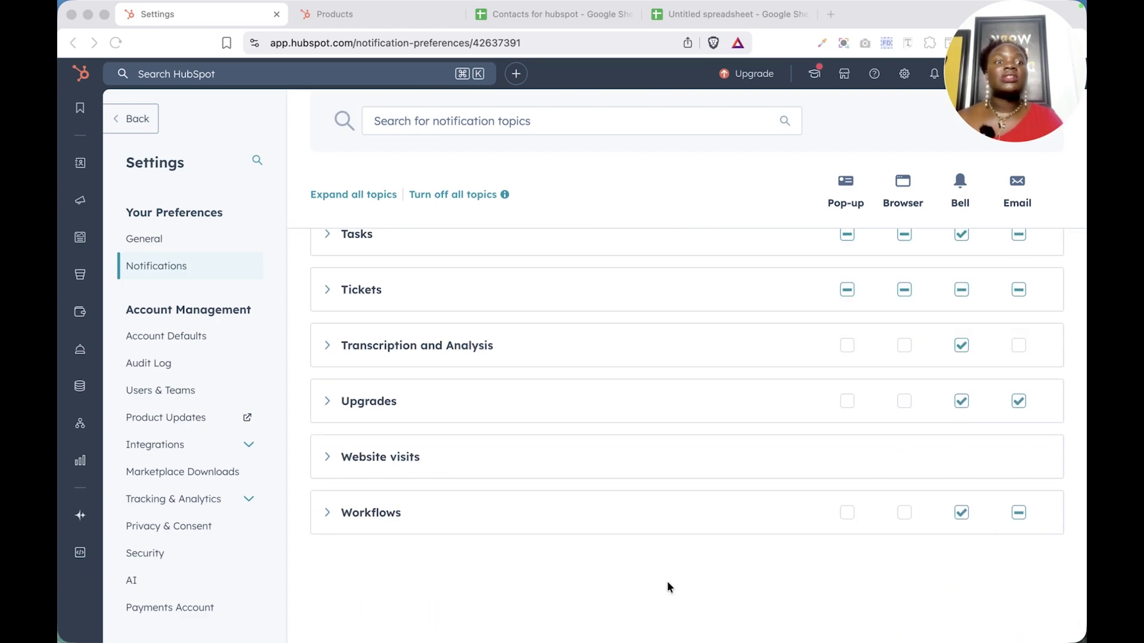
pyautogui.scroll(10, 667, 587)
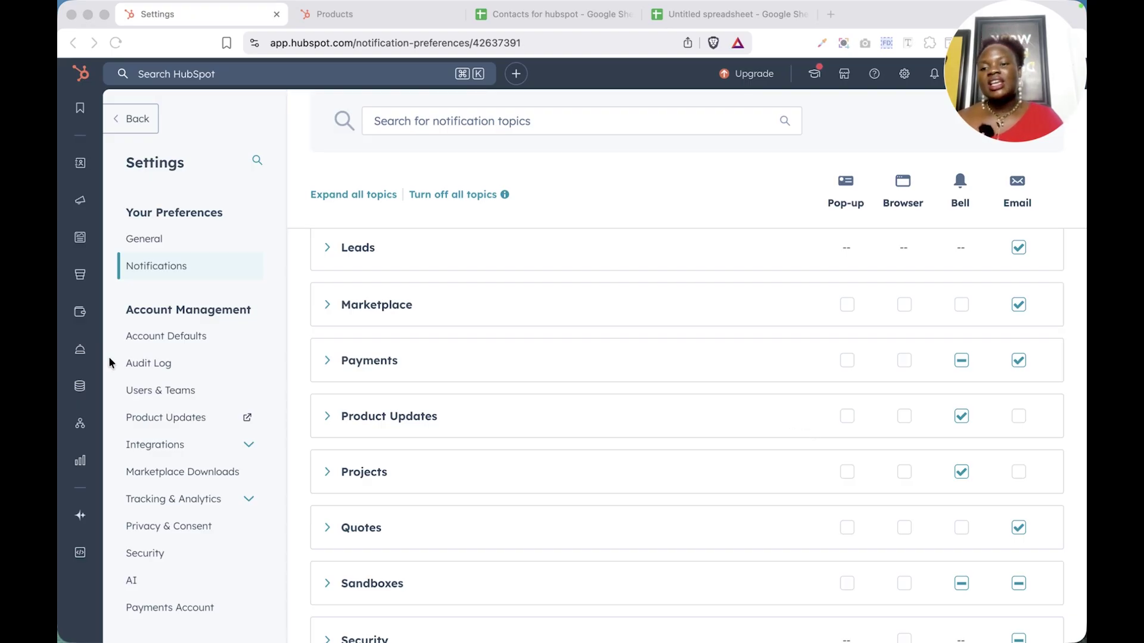
# Look through the settings categories for Account Management, Data Management and Tools.
pyautogui.scroll(-3, 157, 352)
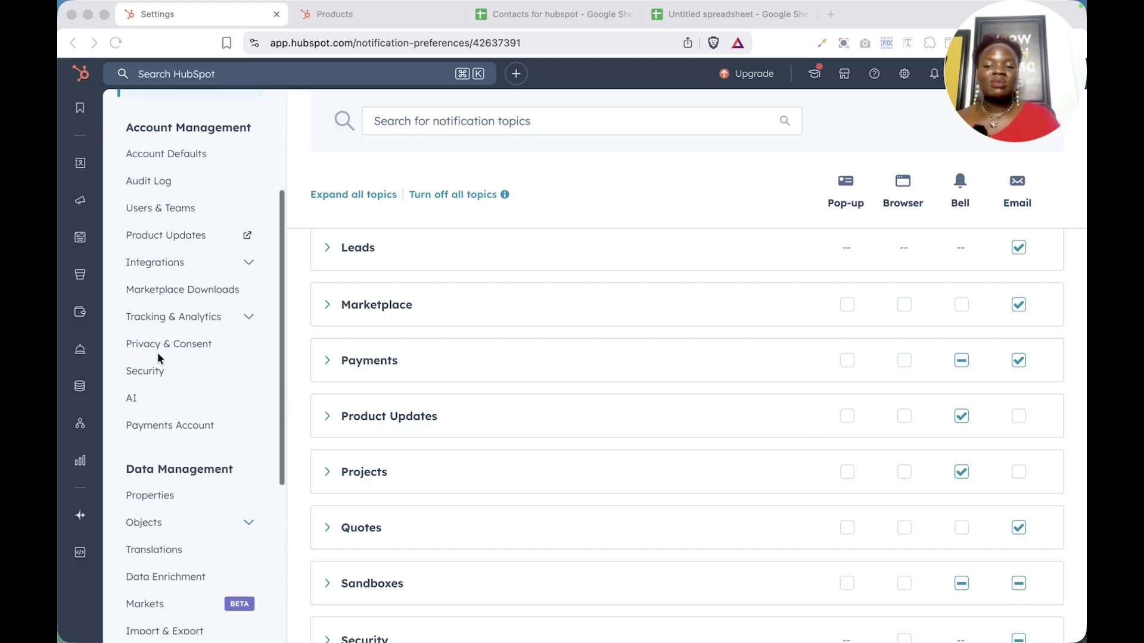
pyautogui.scroll(-3, 158, 352)
pyautogui.scroll(-1, 159, 358)
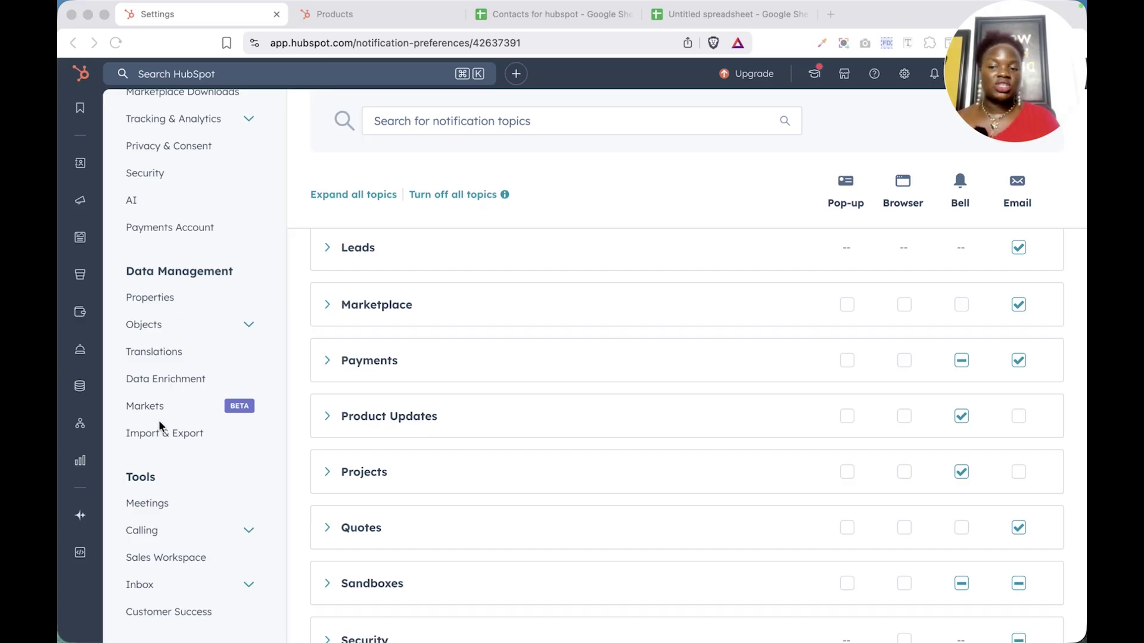
pyautogui.scroll(-2, 158, 437)
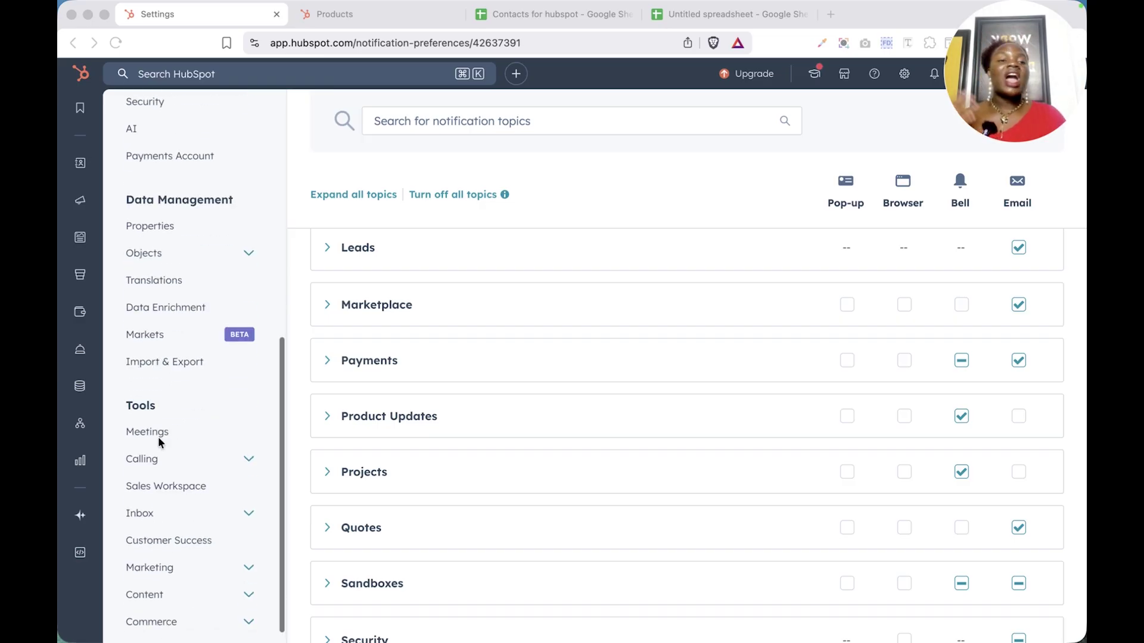